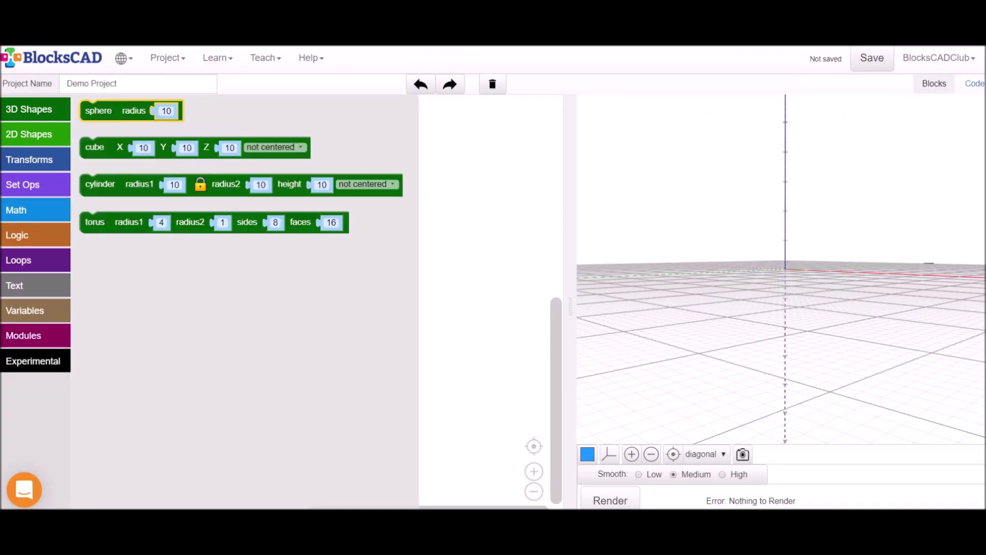
Wrap the radius-10 sphere in a translate block raised 20 on Z, render it, and save the project.
drag(99, 108, 275, 209)
click(29, 159)
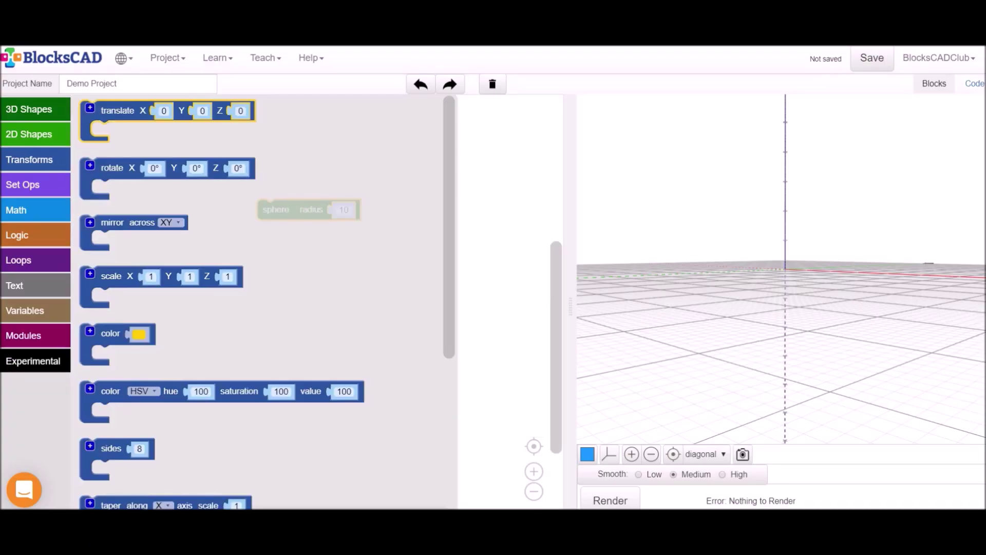
drag(117, 108, 284, 184)
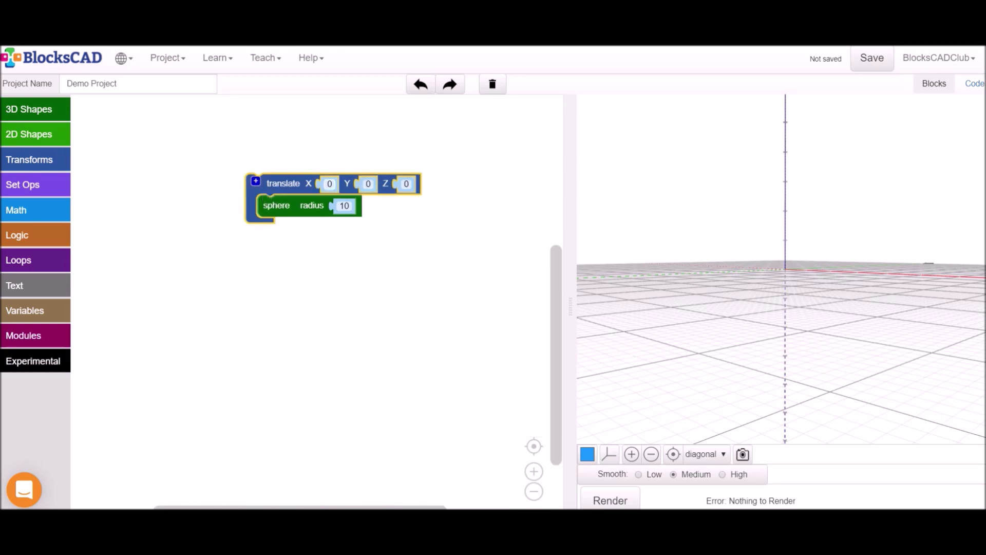
key(Return)
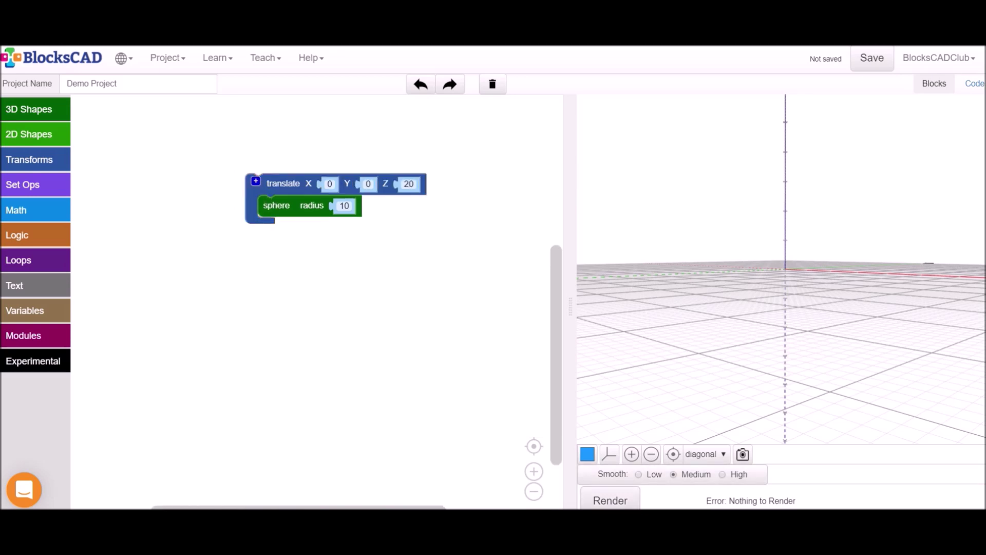
click(610, 500)
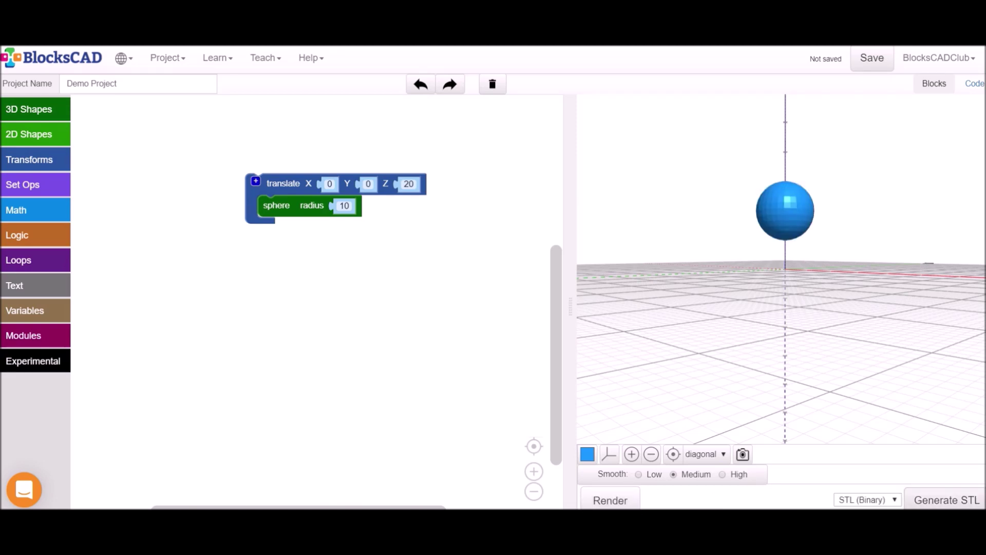
key(ctrl+s)
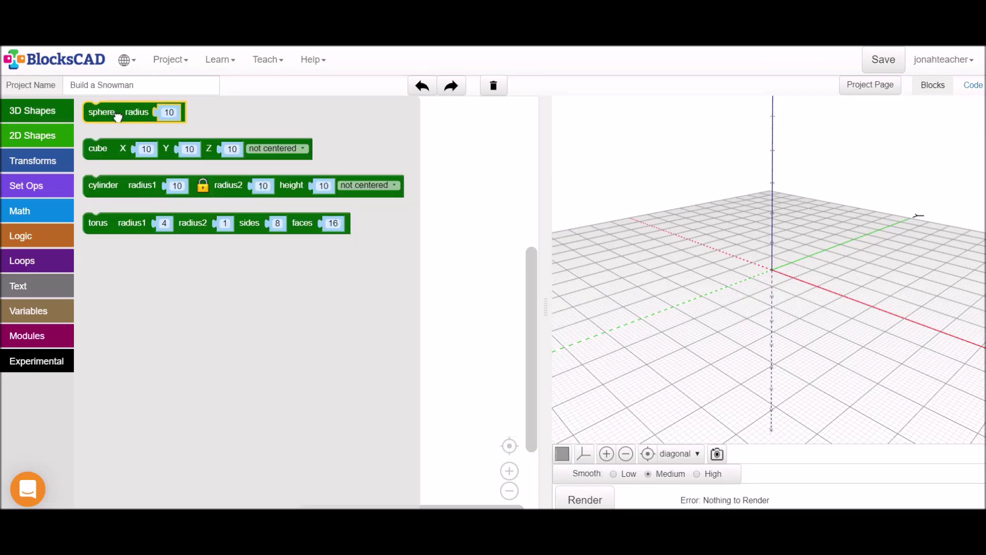
Add a sphere with radius 20 and render it.
drag(118, 117, 286, 271)
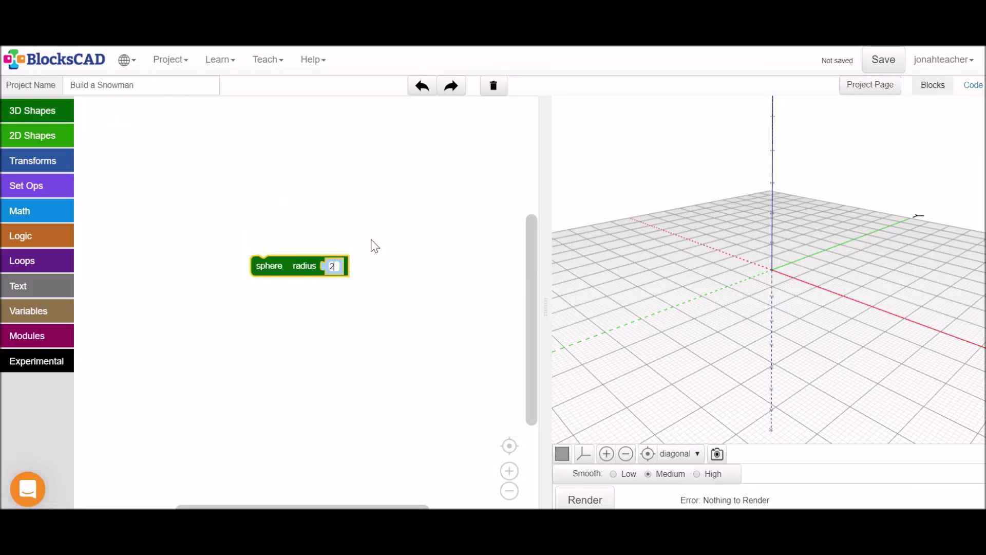
text(20)
click(414, 317)
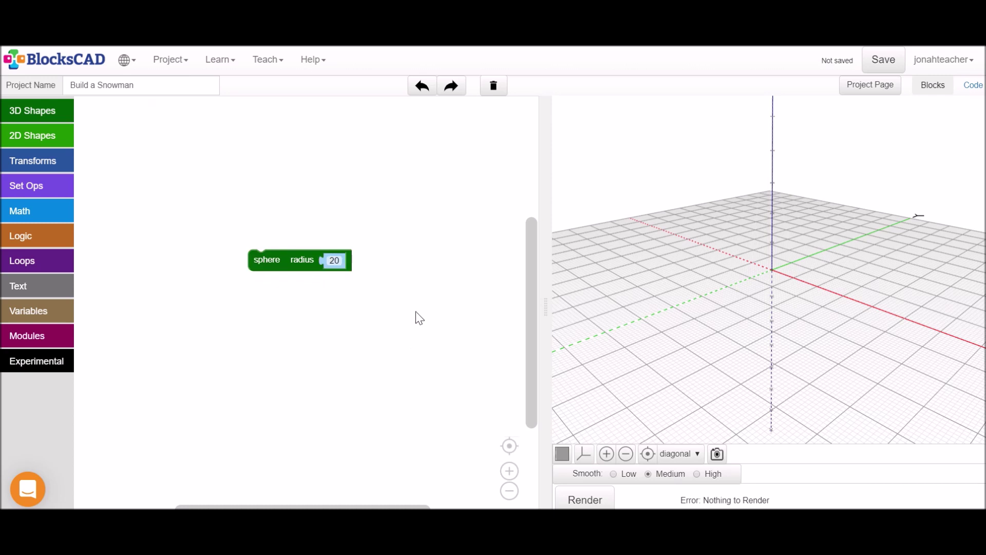
click(586, 500)
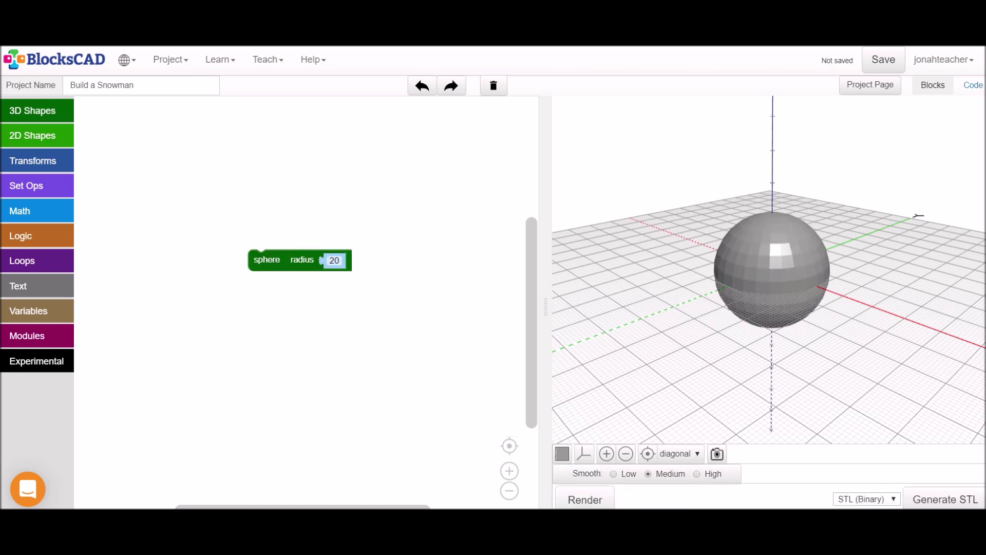
Add a second sphere of radius 15 above the first and render the model.
drag(306, 267, 289, 286)
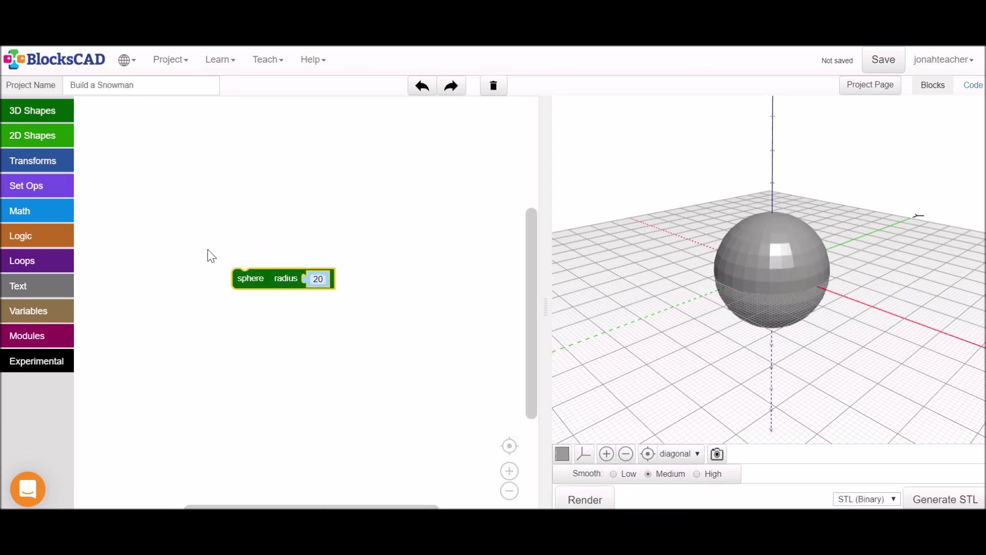
click(30, 111)
drag(117, 111, 262, 217)
click(313, 220)
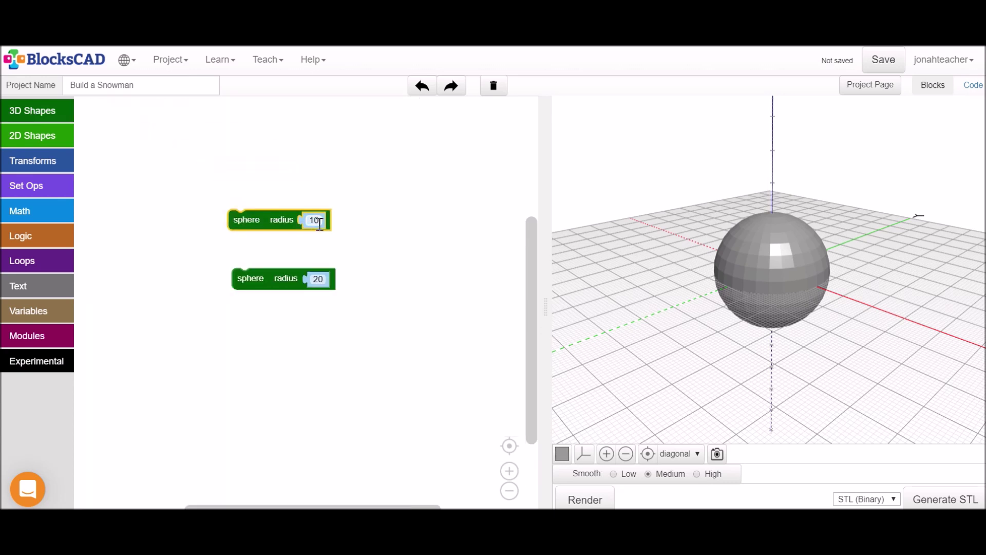
text(15)
click(473, 334)
click(588, 498)
drag(747, 261, 768, 244)
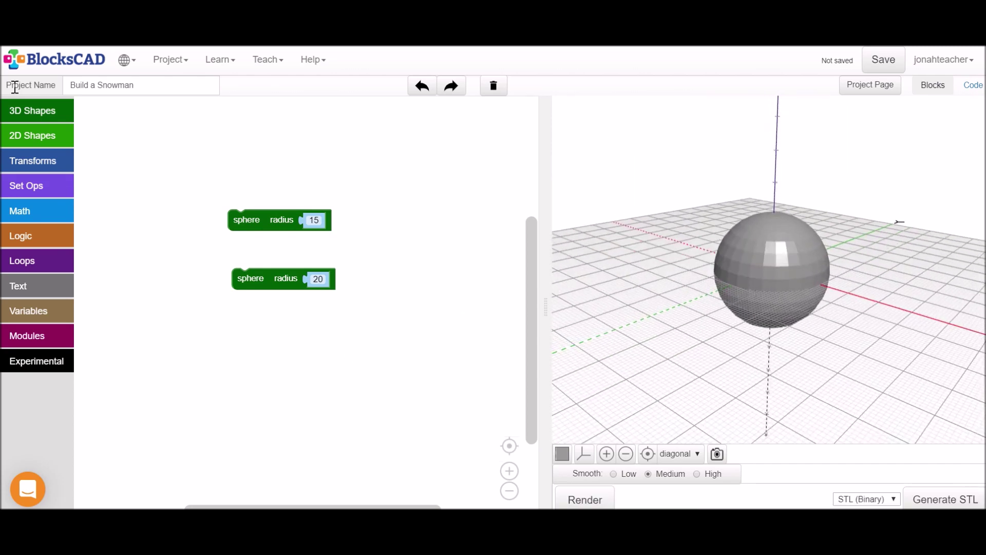
Wrap the radius-15 sphere in a translate block at Z 20 and render it stacked on the larger sphere.
click(39, 165)
drag(128, 114, 260, 208)
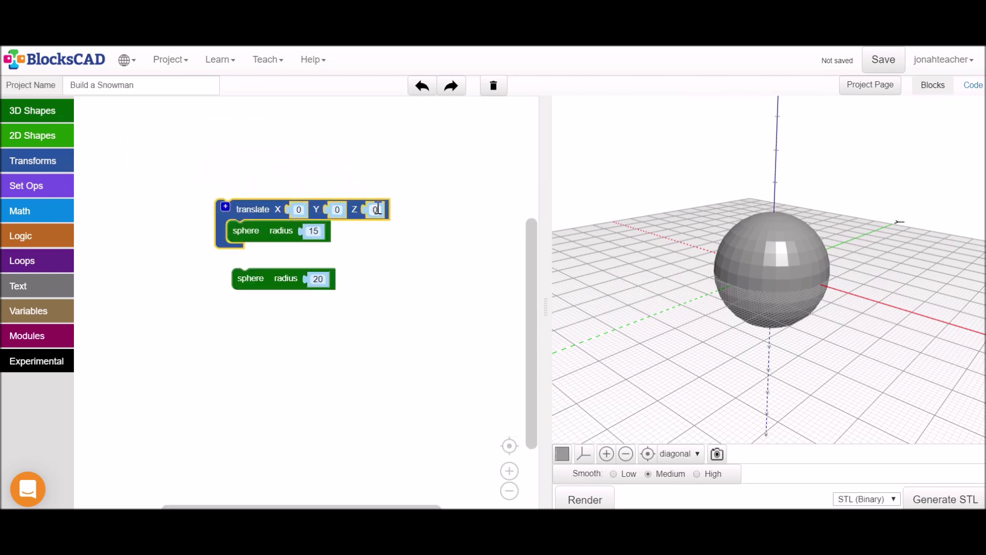
text(15)
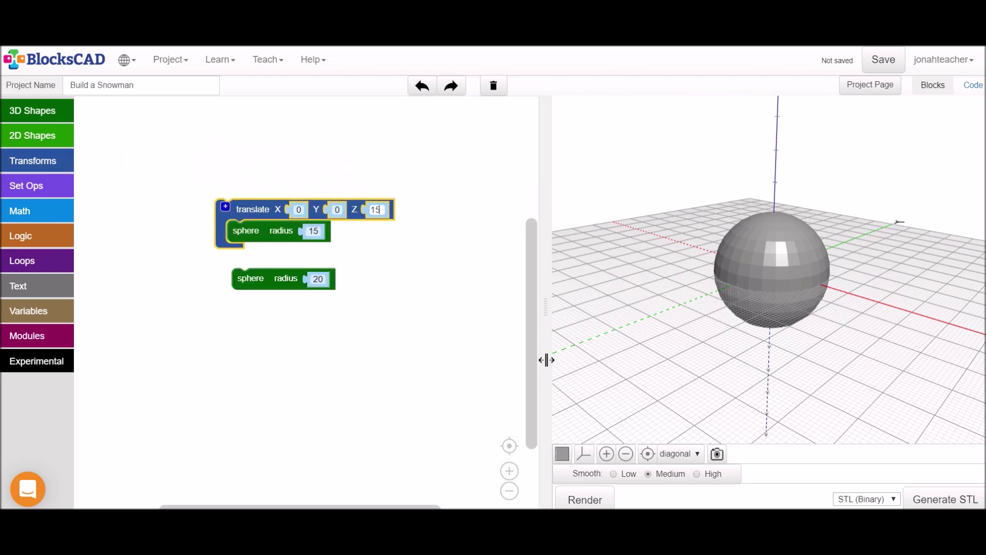
click(586, 499)
drag(595, 388, 765, 224)
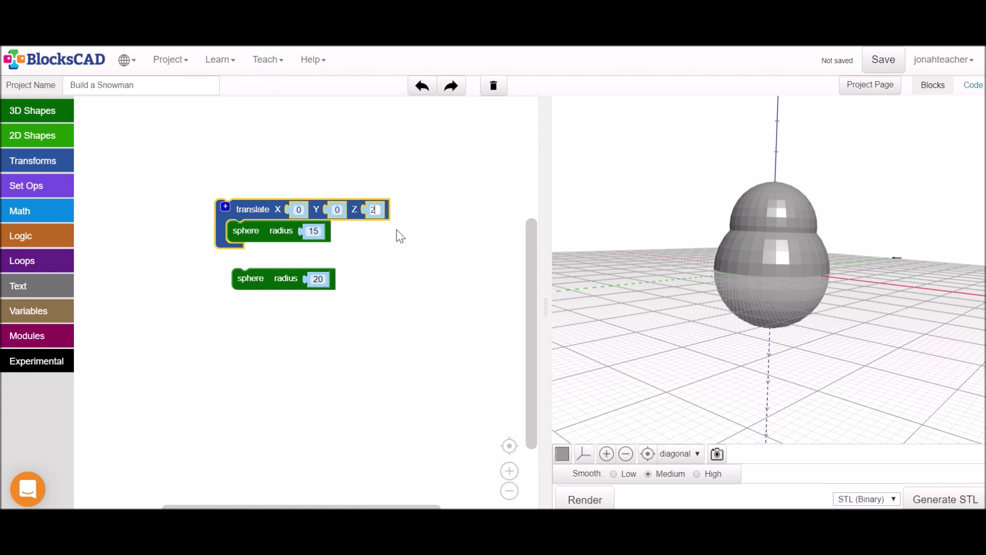
click(585, 500)
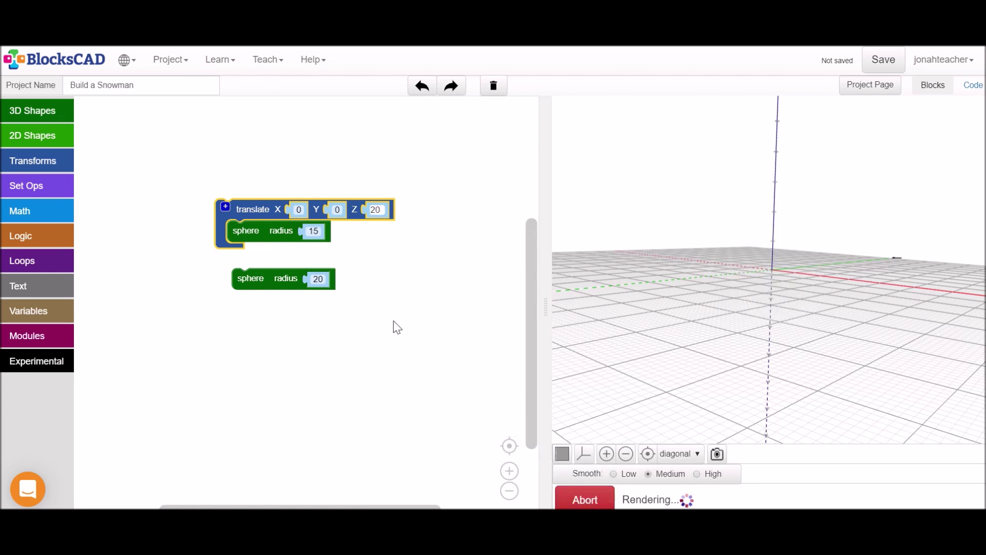
click(408, 288)
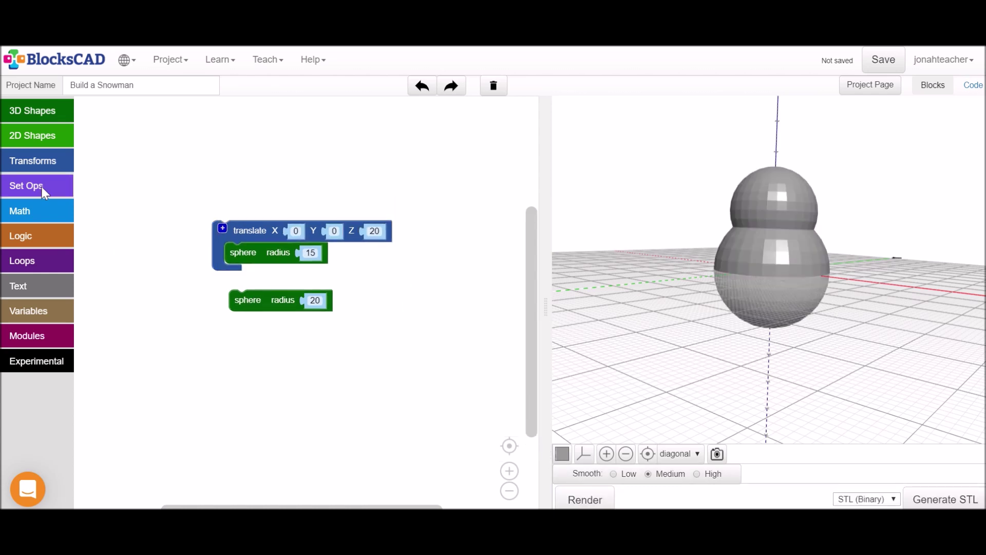
Place both sphere stacks inside one color block set to white.
click(44, 160)
click(119, 349)
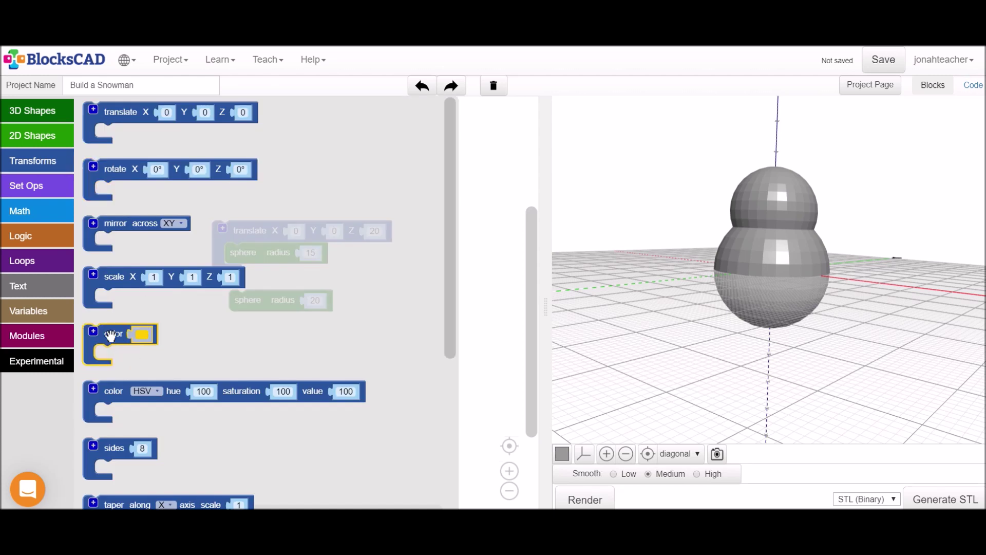
drag(111, 337, 183, 177)
click(167, 174)
click(167, 173)
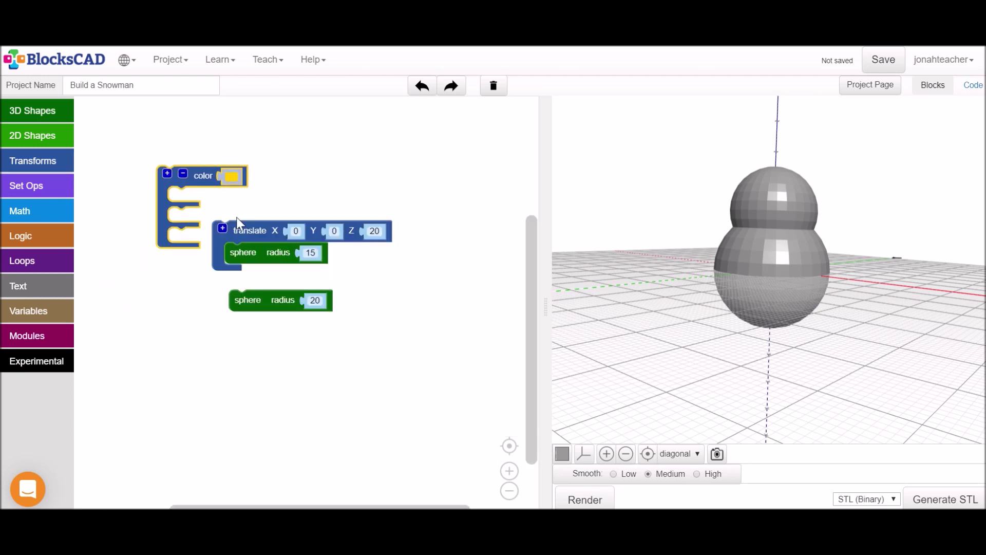
drag(238, 223, 195, 210)
drag(259, 300, 209, 278)
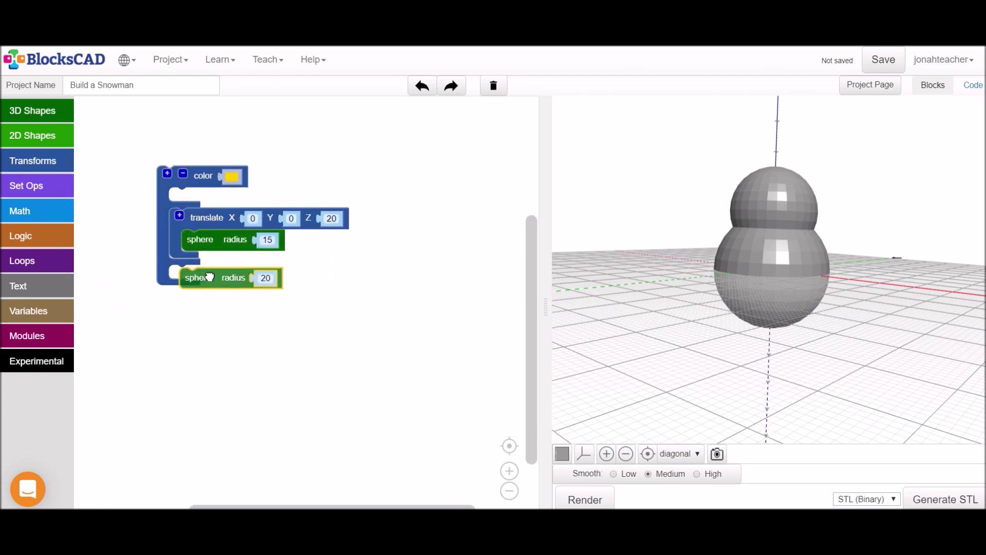
click(230, 180)
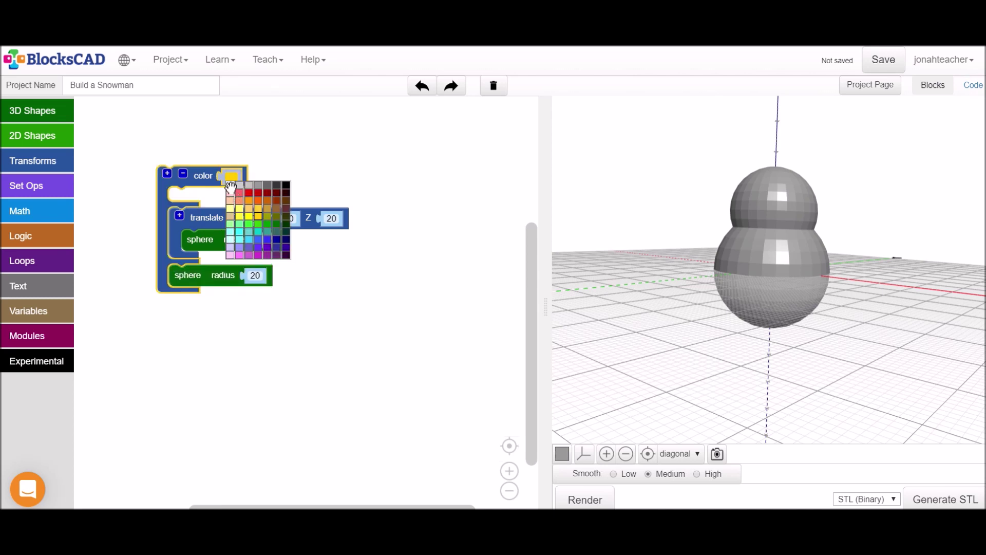
click(230, 185)
click(240, 246)
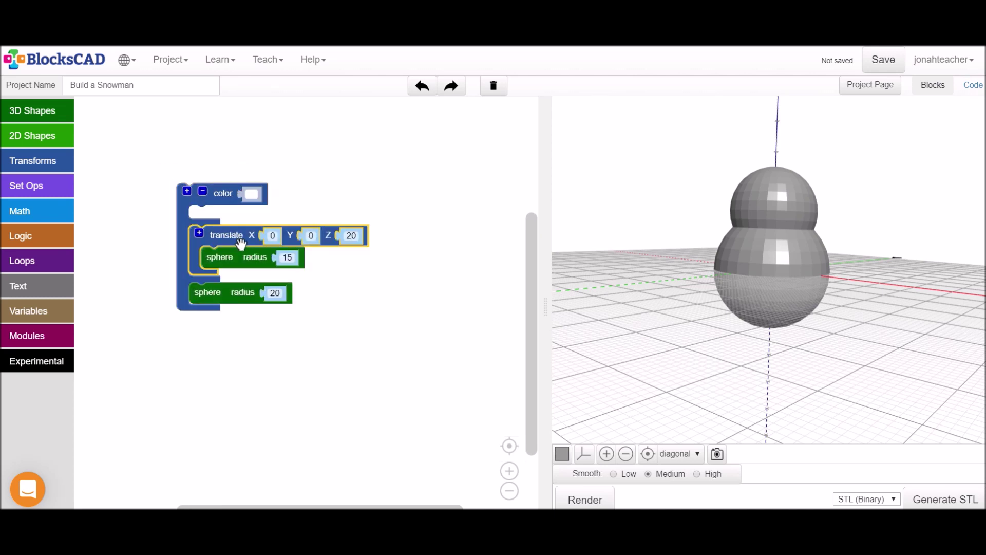
Duplicate the raised sphere as a radius-10 head at Z 35 and render the three-ball snowman.
key(ctrl+c)
key(ctrl+v)
drag(308, 304, 302, 244)
click(287, 238)
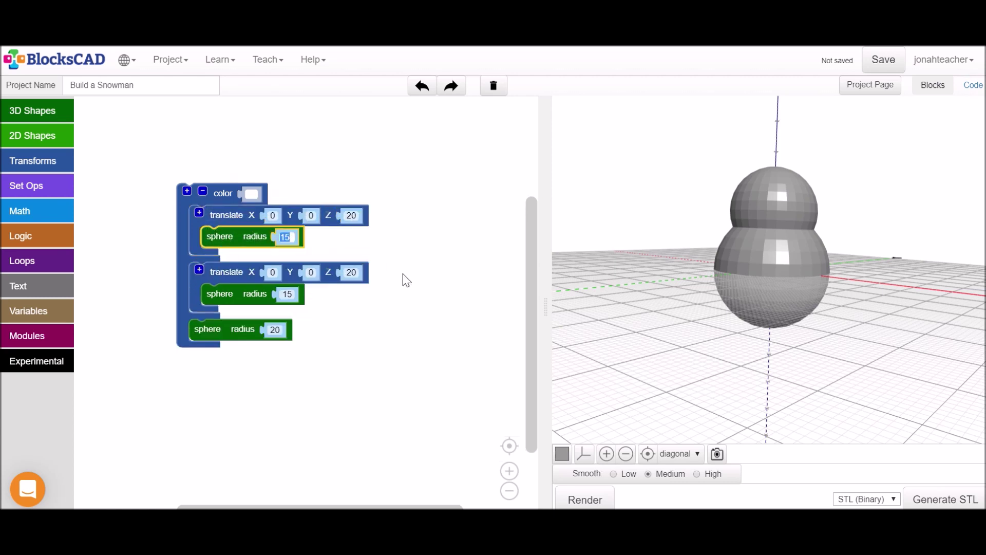
text(10)
click(351, 215)
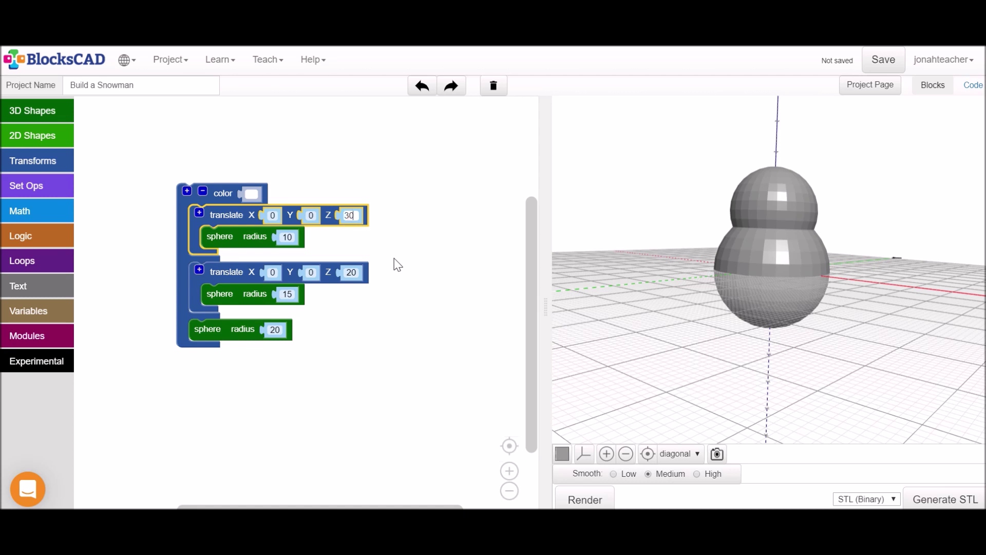
click(578, 499)
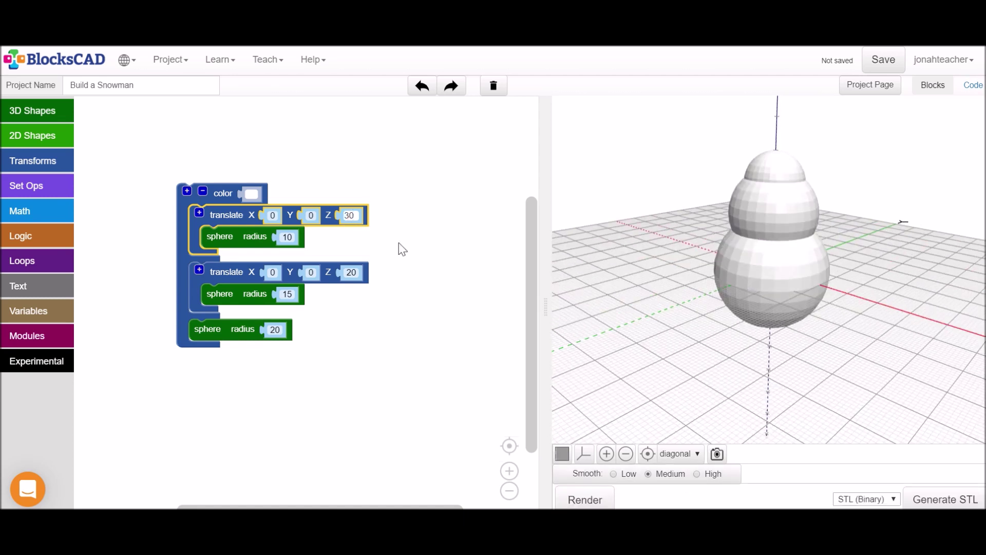
click(361, 216)
text(35)
click(589, 499)
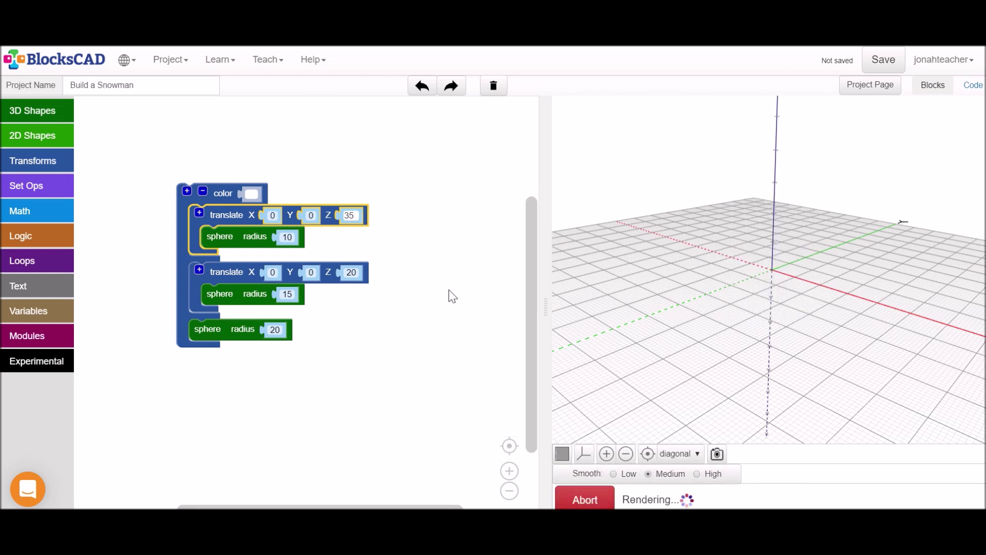
drag(219, 196, 153, 134)
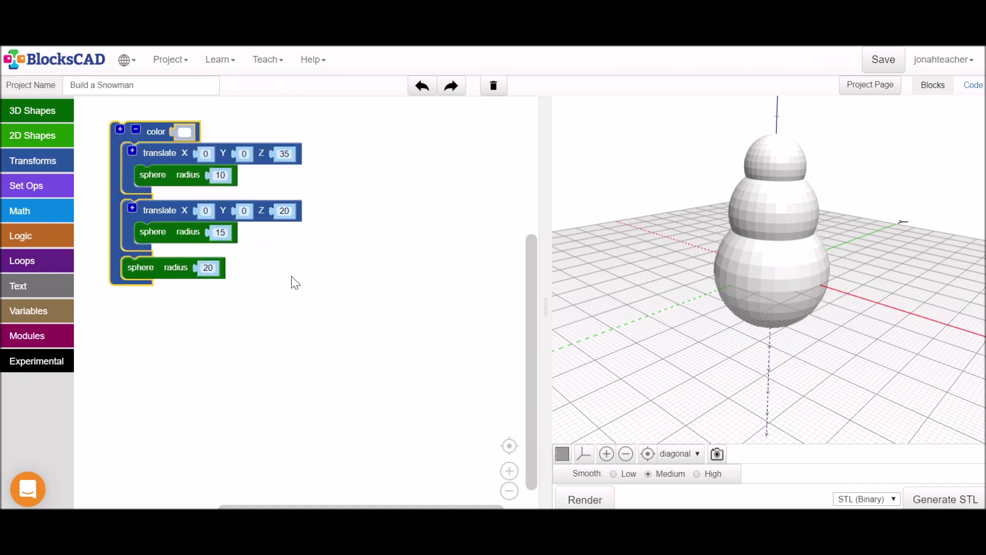
Attach the comment 'snowman body' to the white color block.
right_click(151, 130)
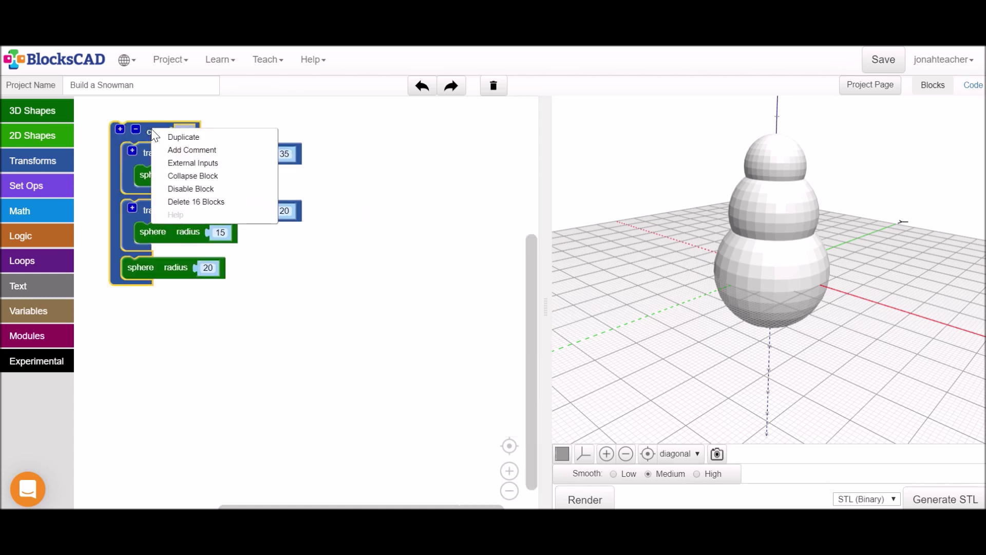
click(175, 153)
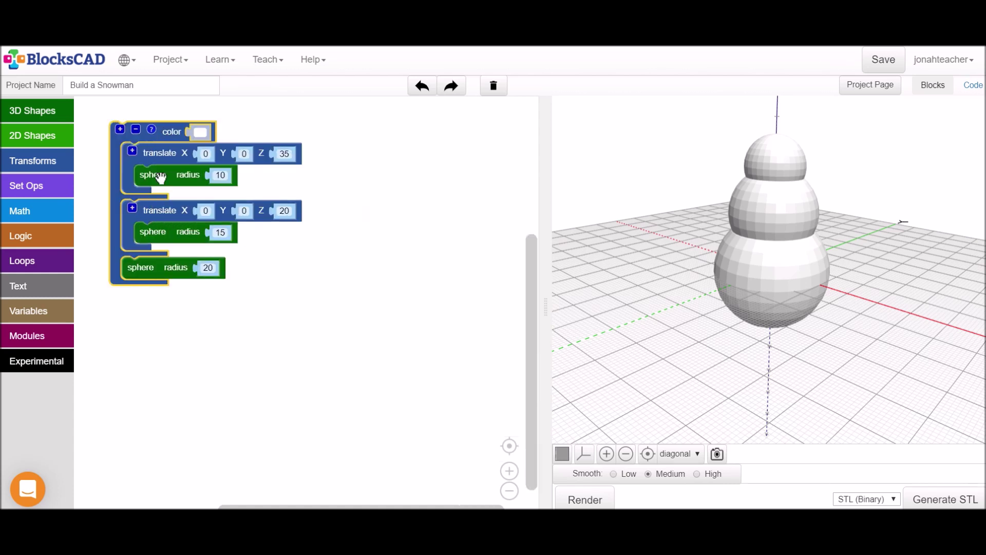
click(152, 131)
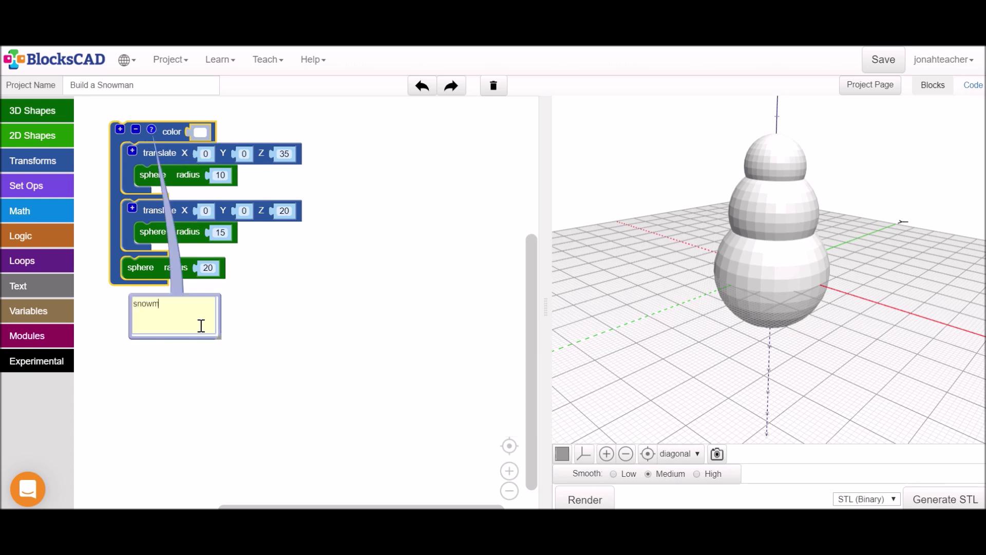
Collapse the snowman body blocks into a single compact block.
right_click(165, 130)
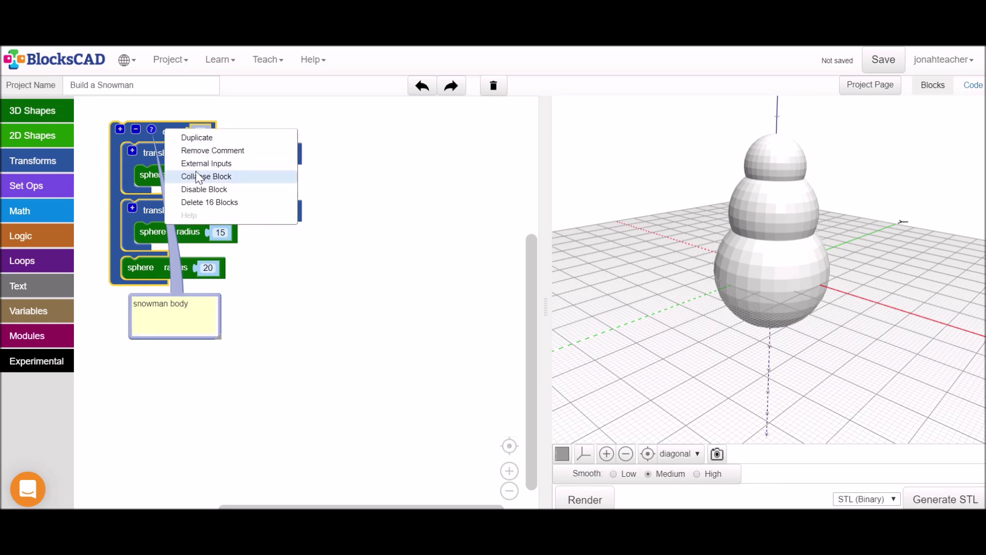
click(199, 177)
mouse_move(150, 130)
mouse_down()
mouse_move(170, 128)
mouse_move(161, 128)
mouse_up()
right_click(158, 124)
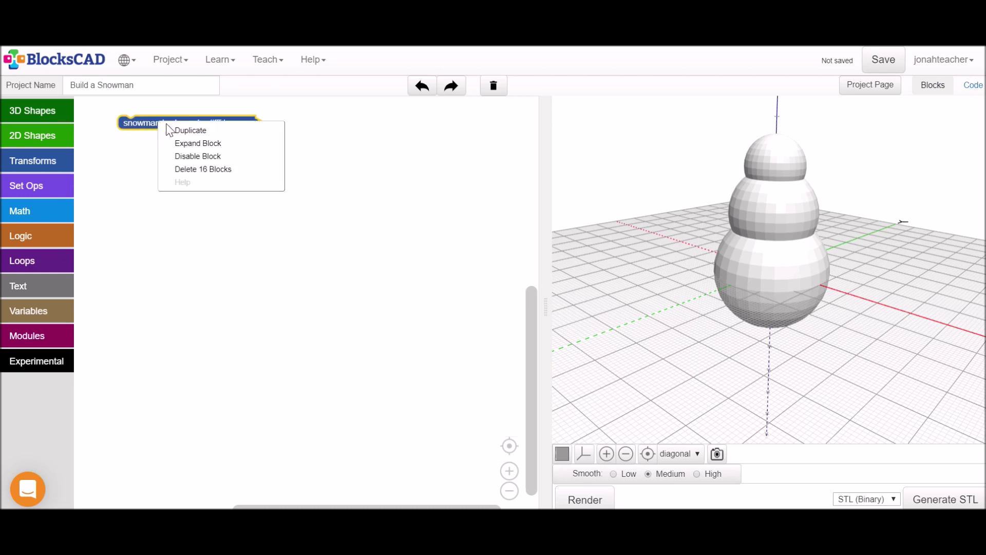
click(198, 143)
right_click(171, 125)
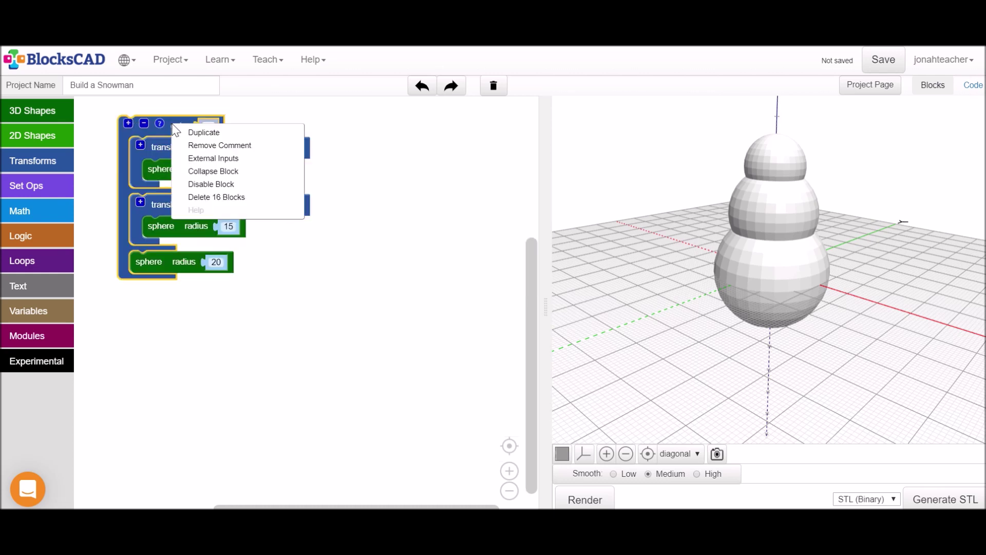
click(211, 171)
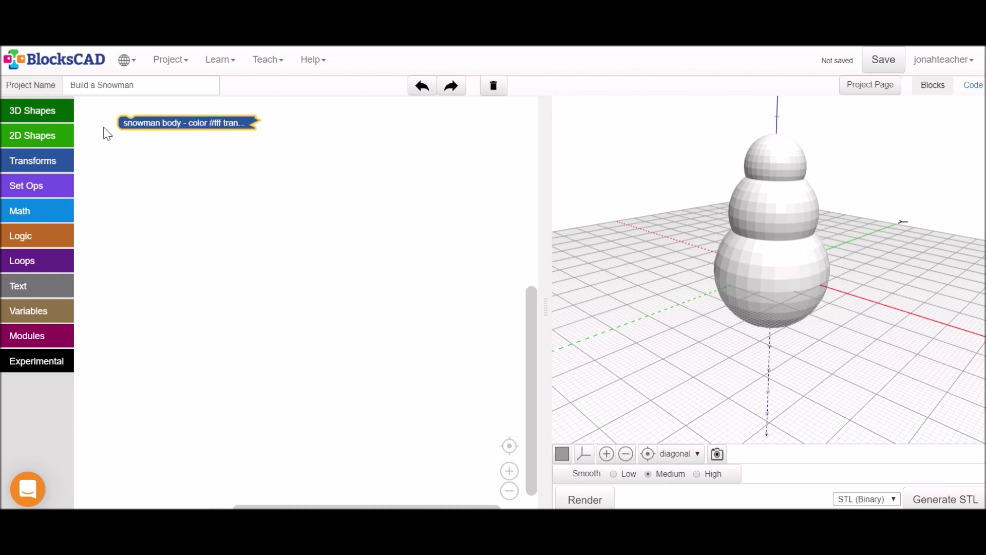
click(57, 116)
Add a centered cylinder inside a translate block at Z 35 and render it.
drag(113, 188, 170, 253)
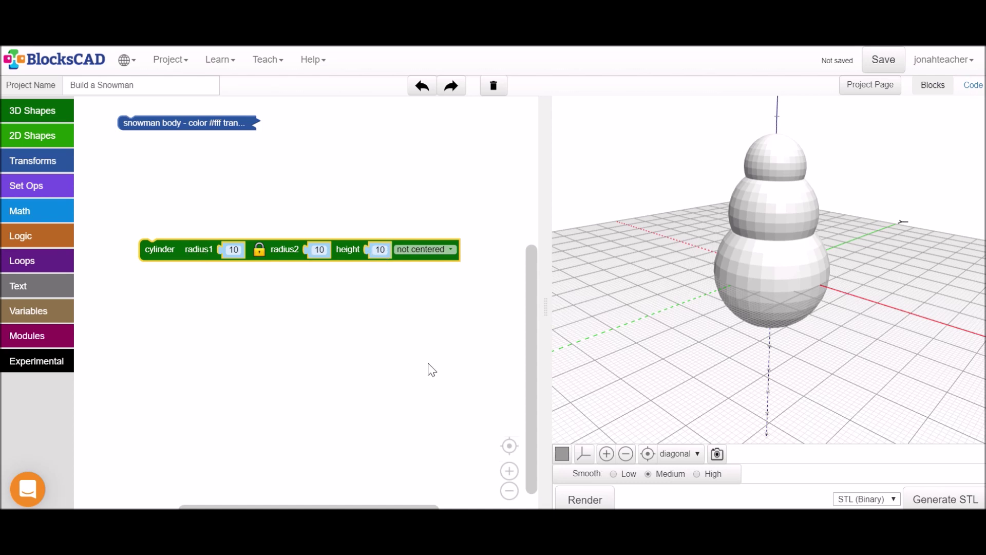
click(48, 160)
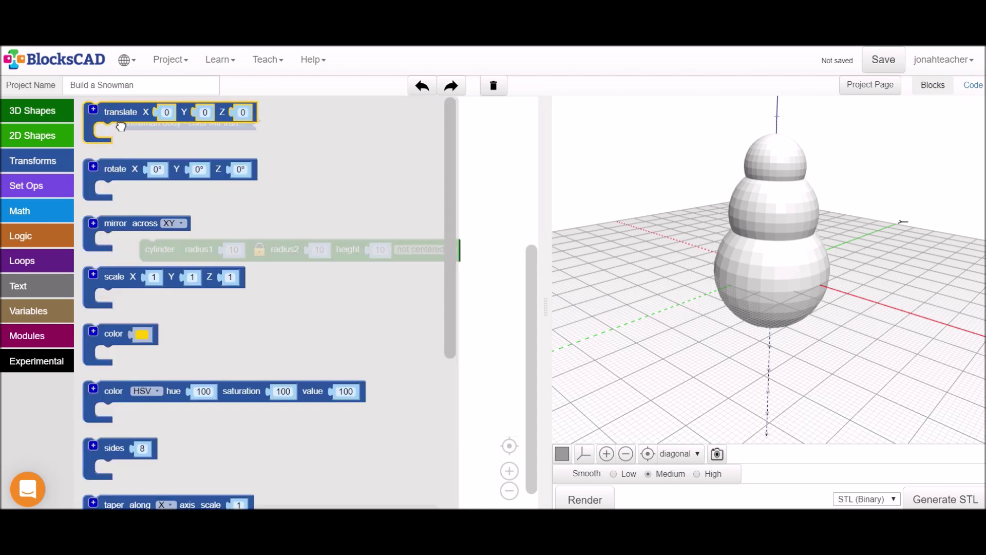
drag(113, 115, 156, 237)
click(285, 236)
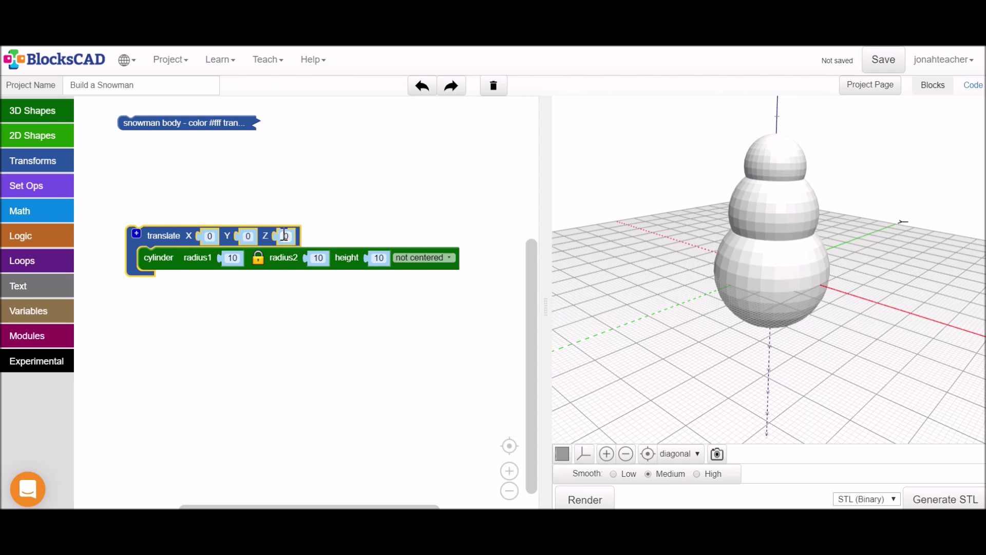
click(436, 254)
click(414, 282)
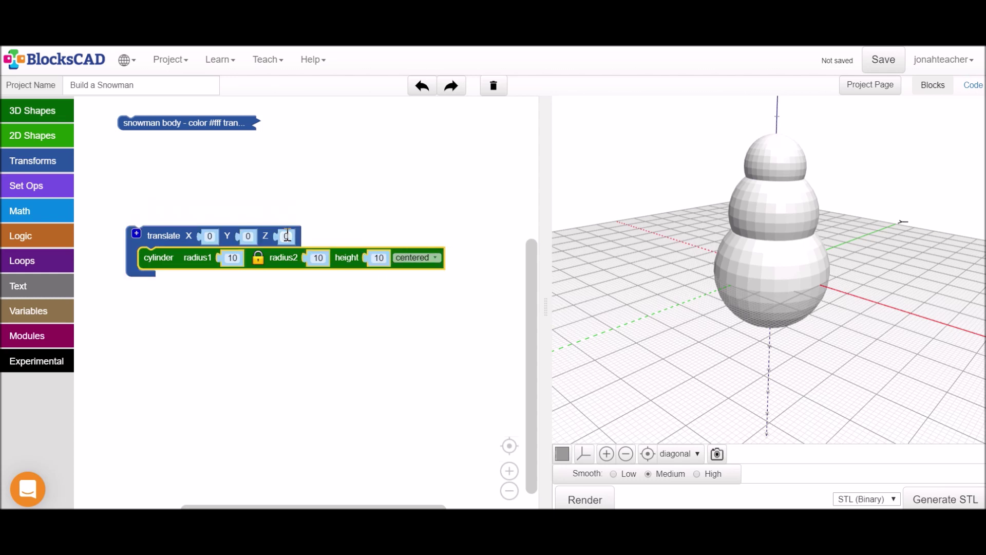
click(287, 236)
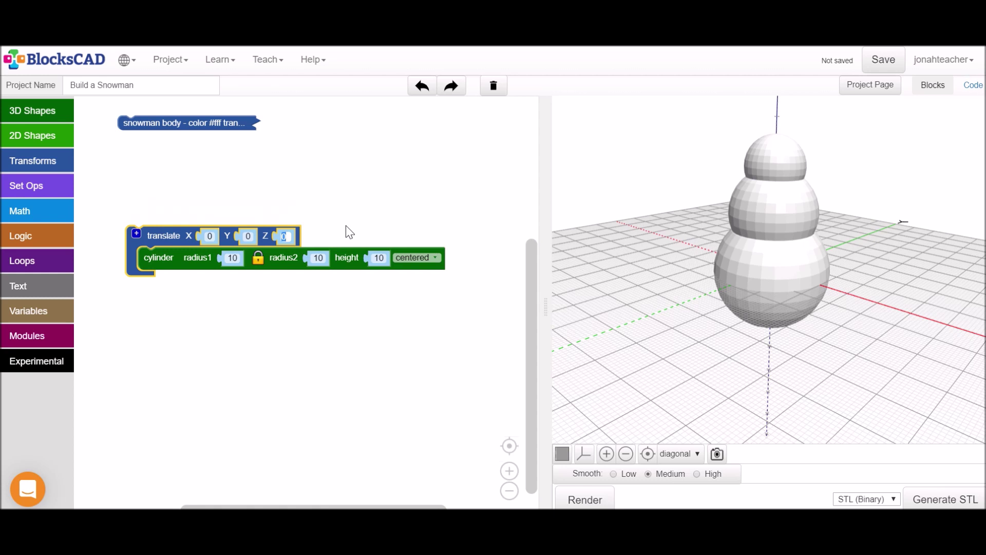
text(35)
click(587, 497)
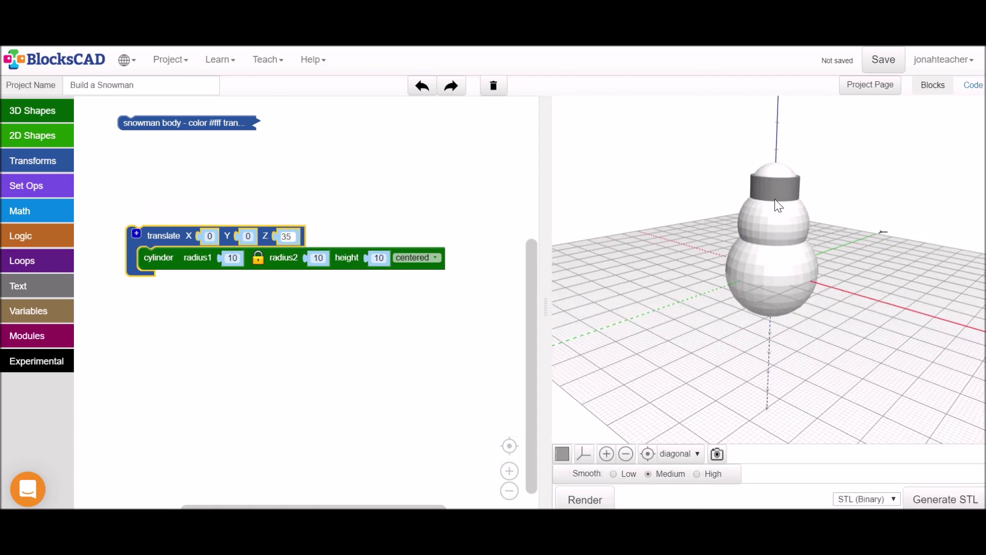
Reduce the cylinder's height to 2 and raise it to Z 42.
click(385, 253)
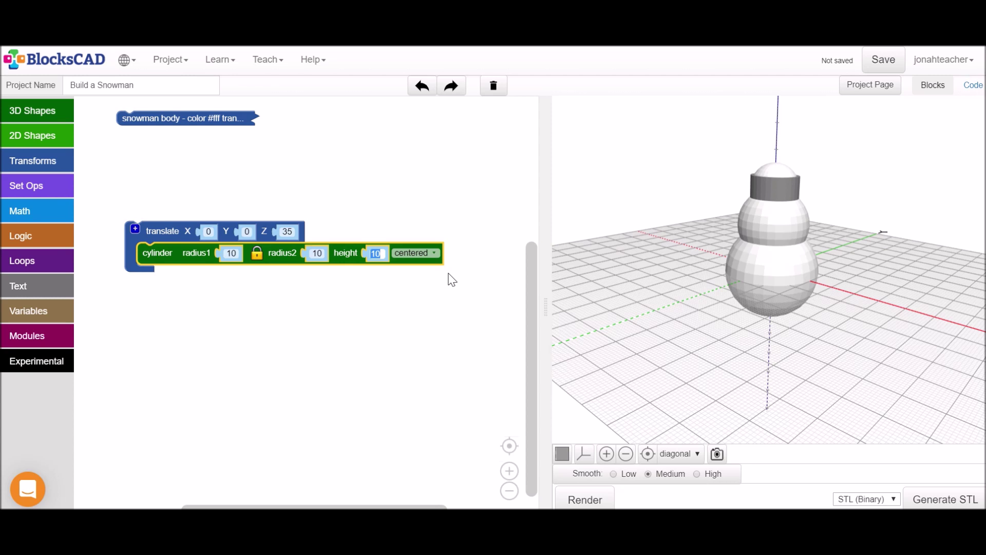
text(2)
key(shift+Tab)
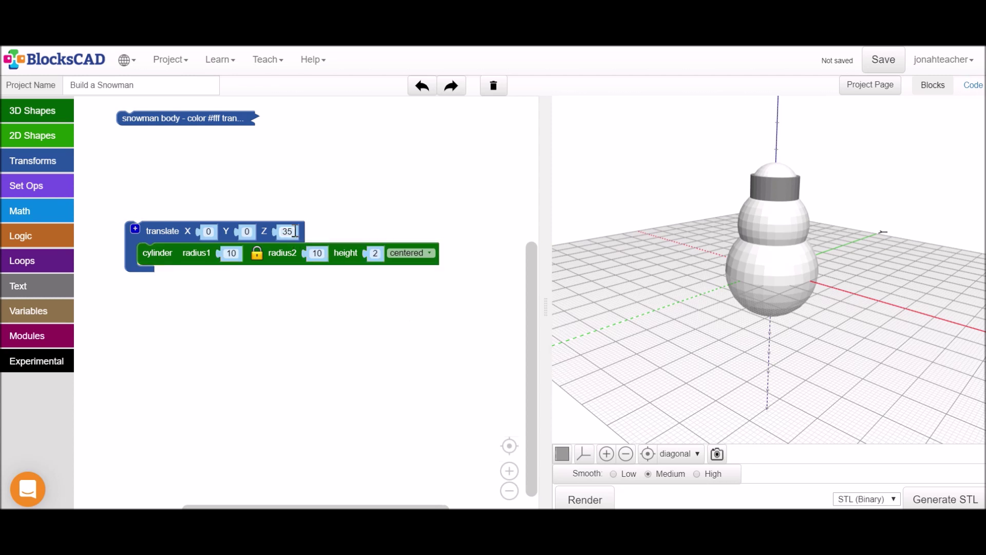
text(42)
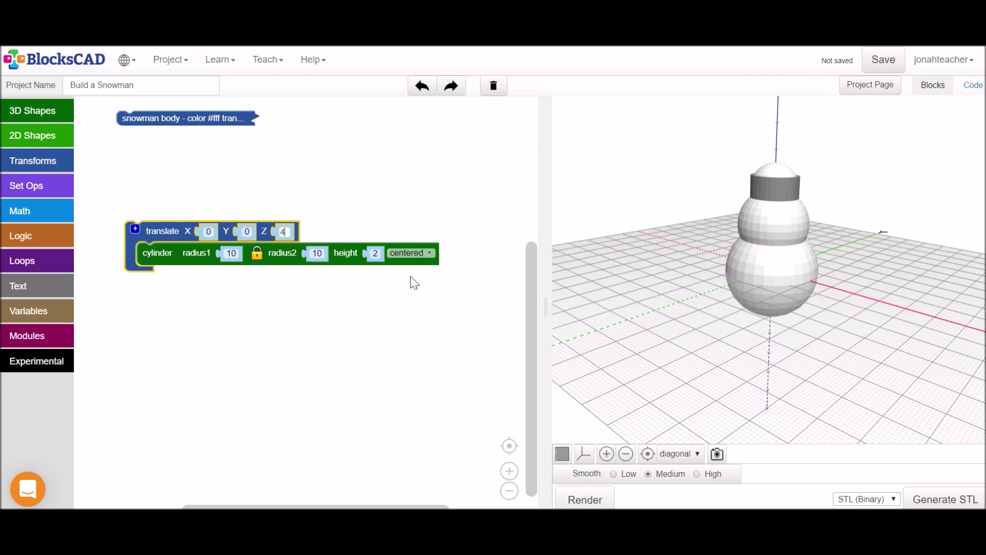
click(160, 282)
Wrap the hat disc in a color block set to black.
click(43, 163)
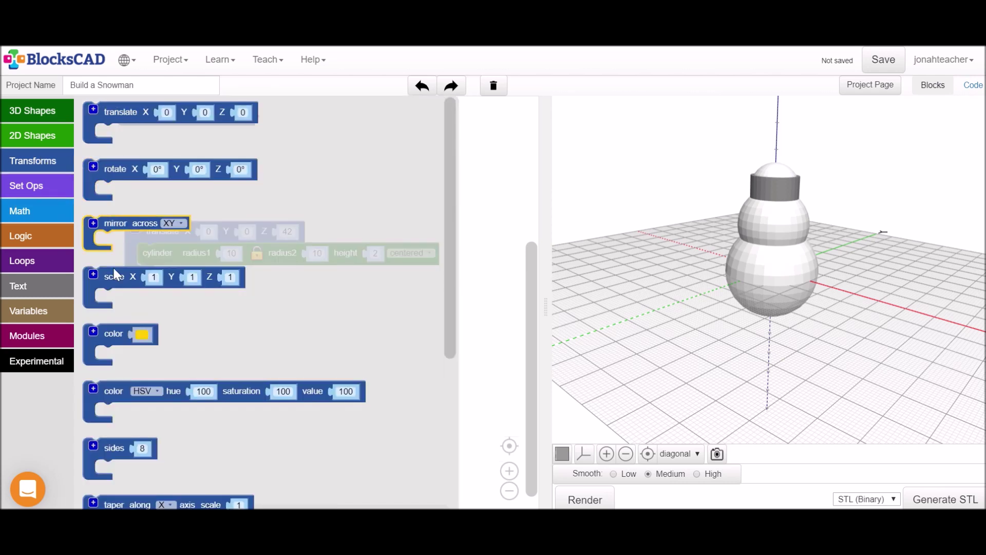
scroll(140, 249, down, 3)
drag(141, 249, 159, 207)
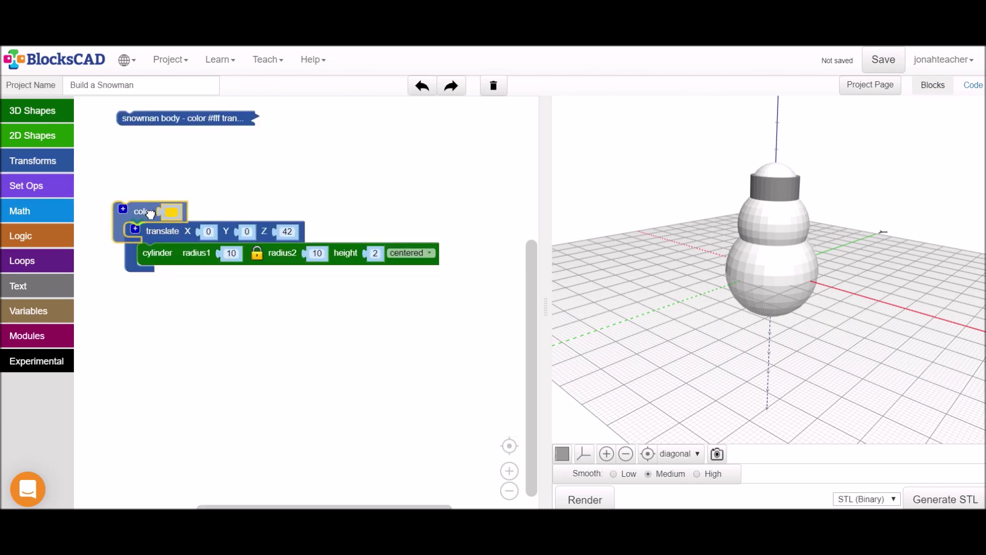
click(172, 212)
click(226, 221)
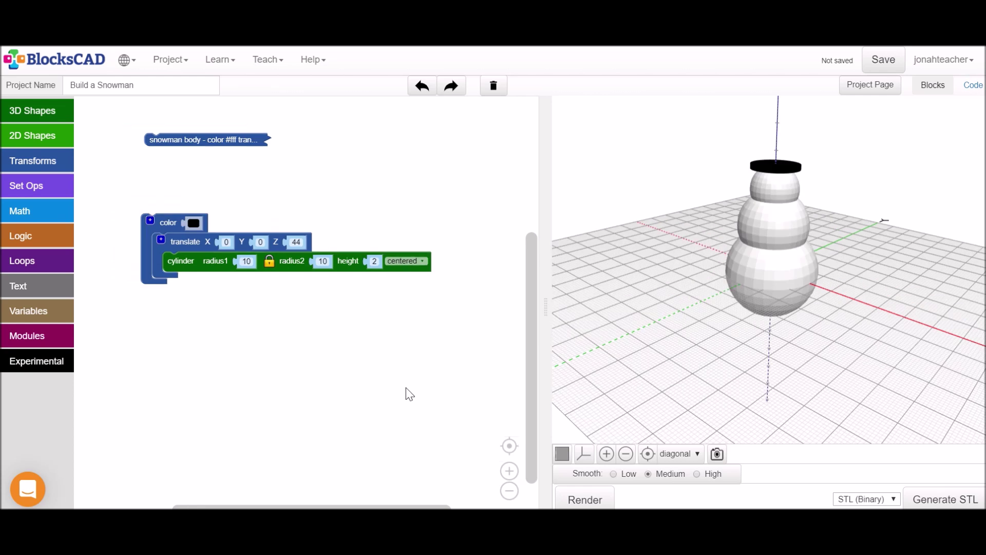
Duplicate the black hat disc blocks below the original.
click(170, 225)
key(ctrl+c)
key(ctrl+v)
drag(284, 322, 256, 364)
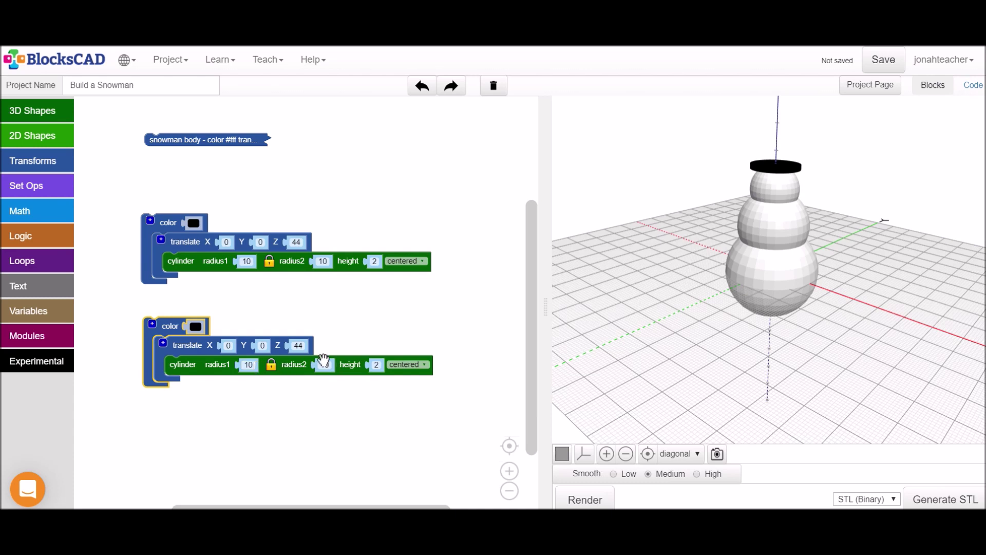
Give the copy radius 8, height 10 and Z 50, then render the top hat.
click(303, 346)
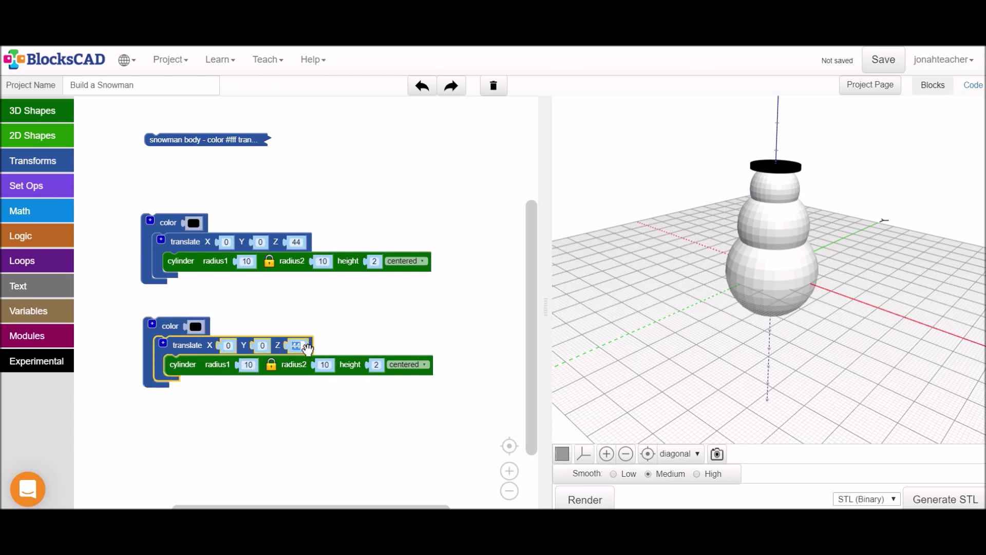
click(329, 366)
text(8)
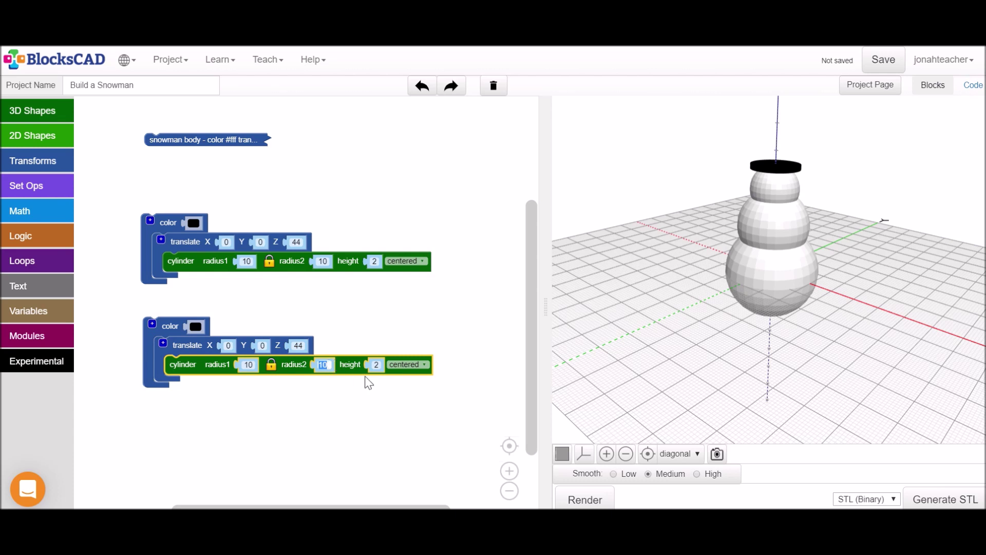
click(379, 365)
click(367, 365)
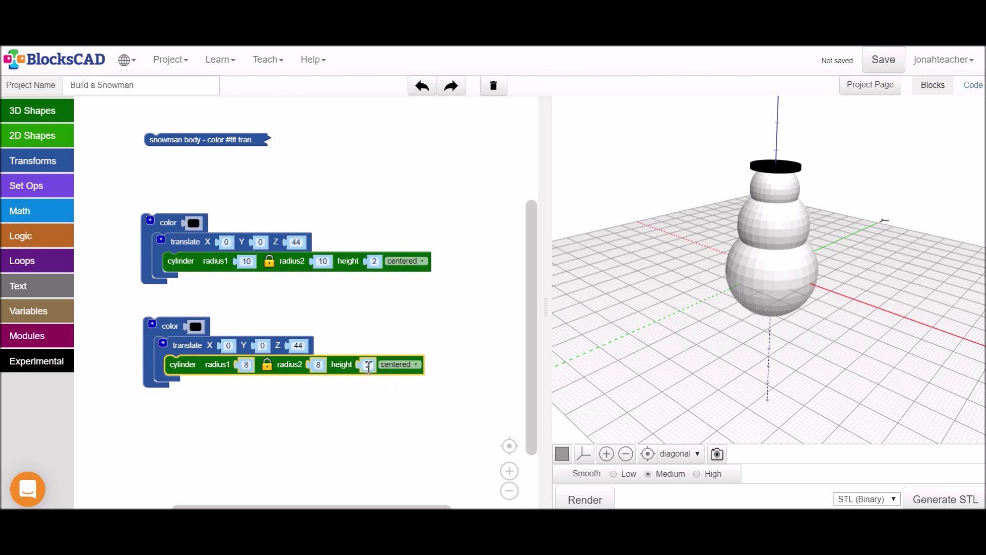
text(10)
click(300, 345)
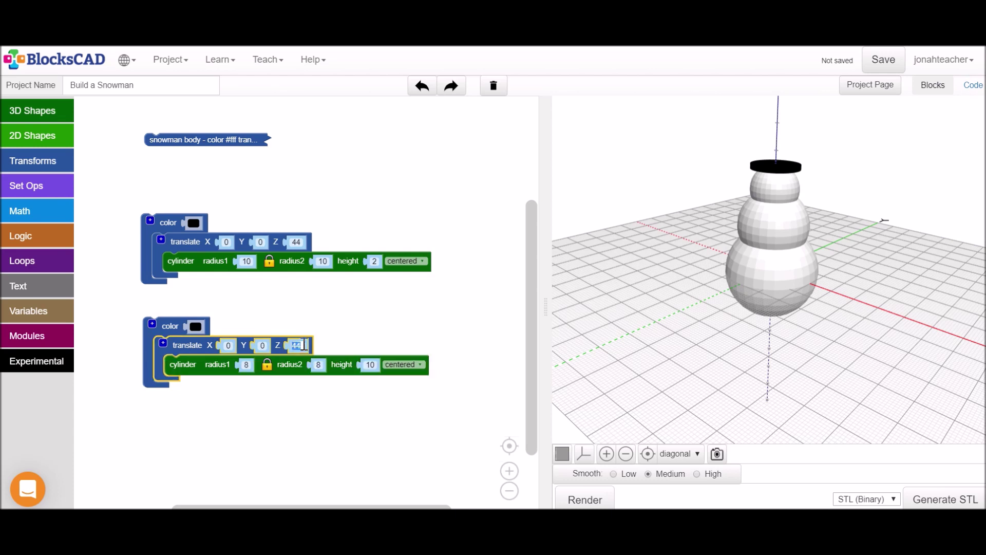
text(50)
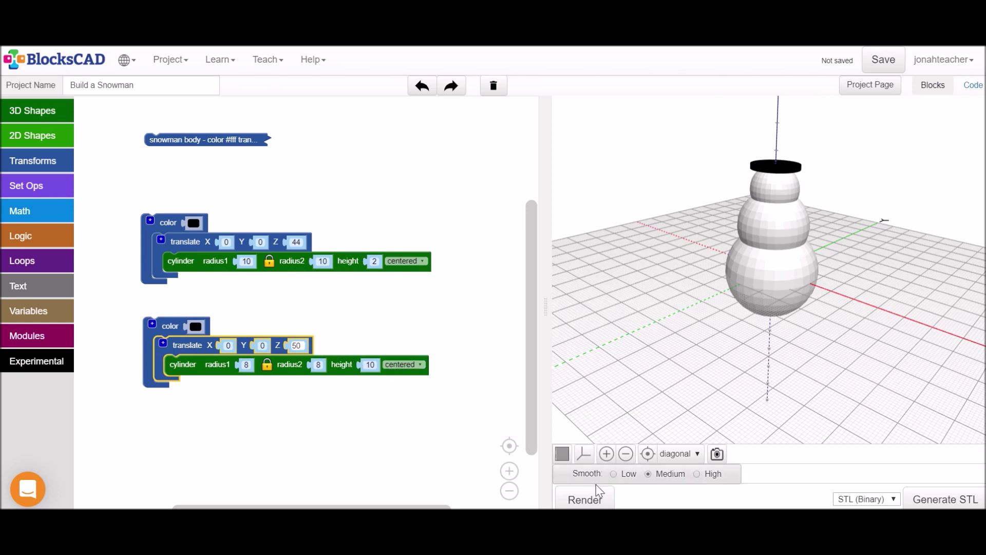
click(586, 499)
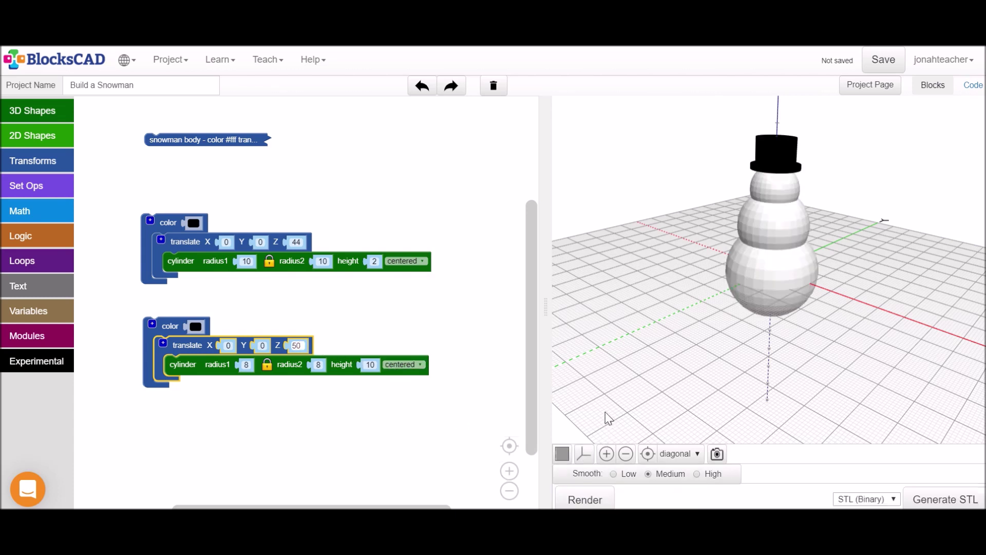
drag(637, 411, 560, 324)
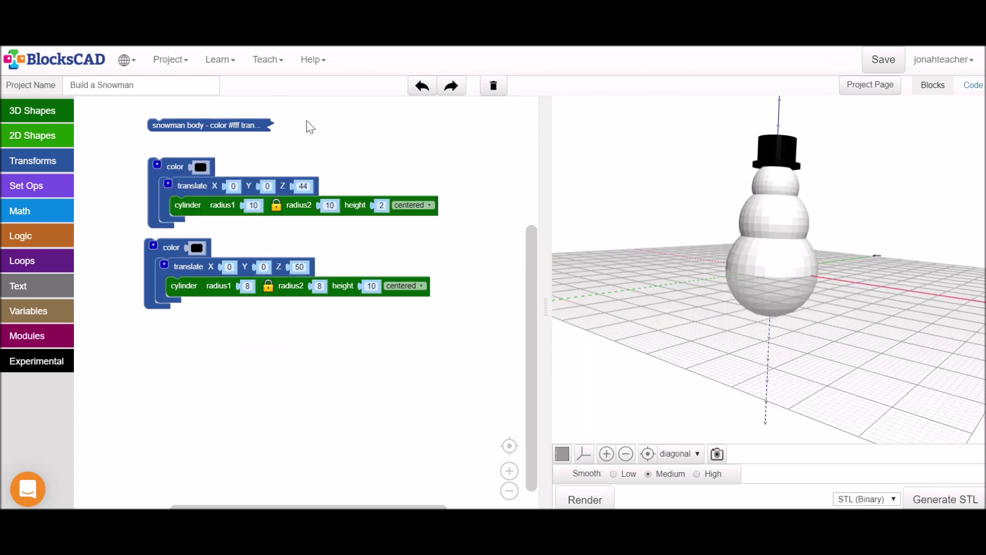
Disable the snowman body block and re-render so only the hat shows.
right_click(246, 124)
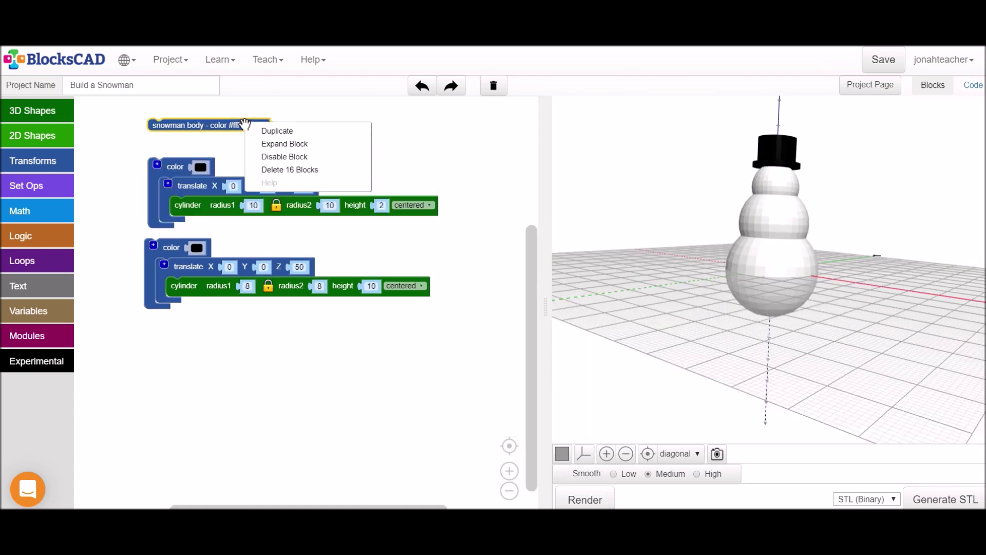
click(285, 155)
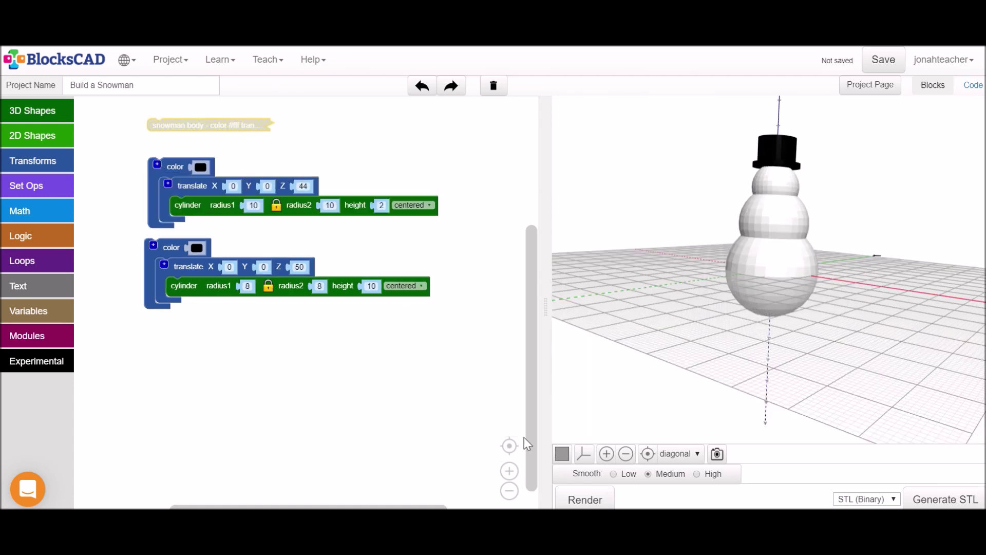
click(585, 500)
drag(747, 269, 775, 267)
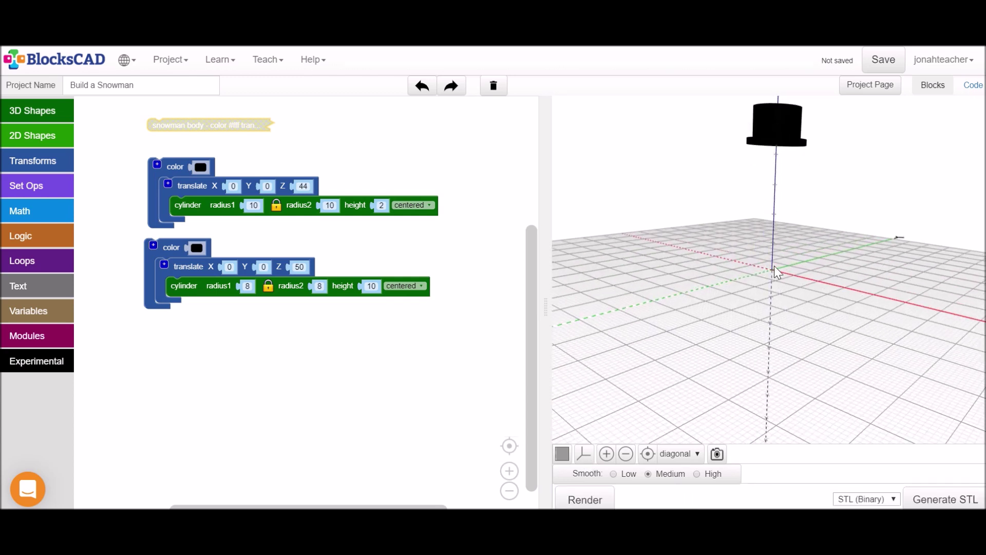
Add a new cylinder with radius 1 and render it.
click(32, 112)
drag(94, 175, 154, 374)
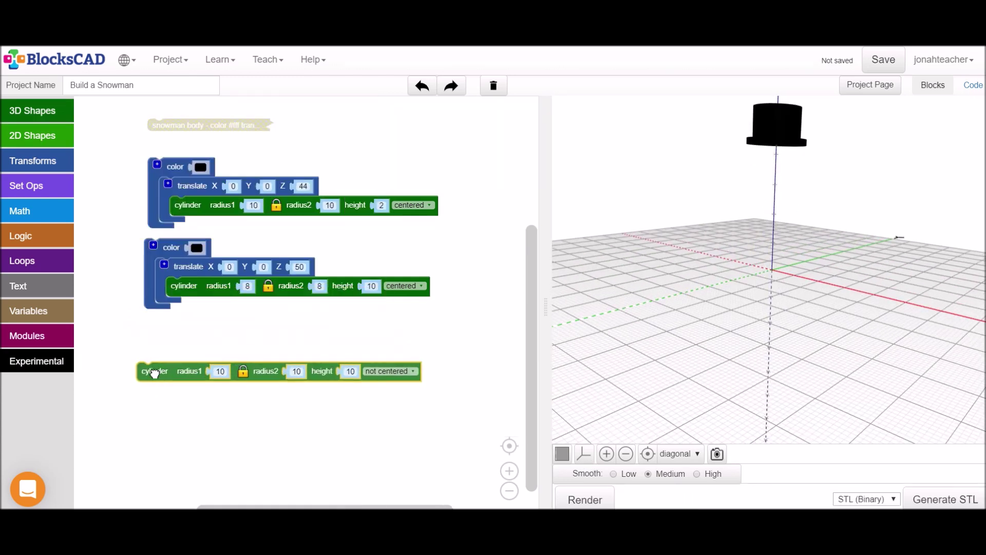
click(220, 372)
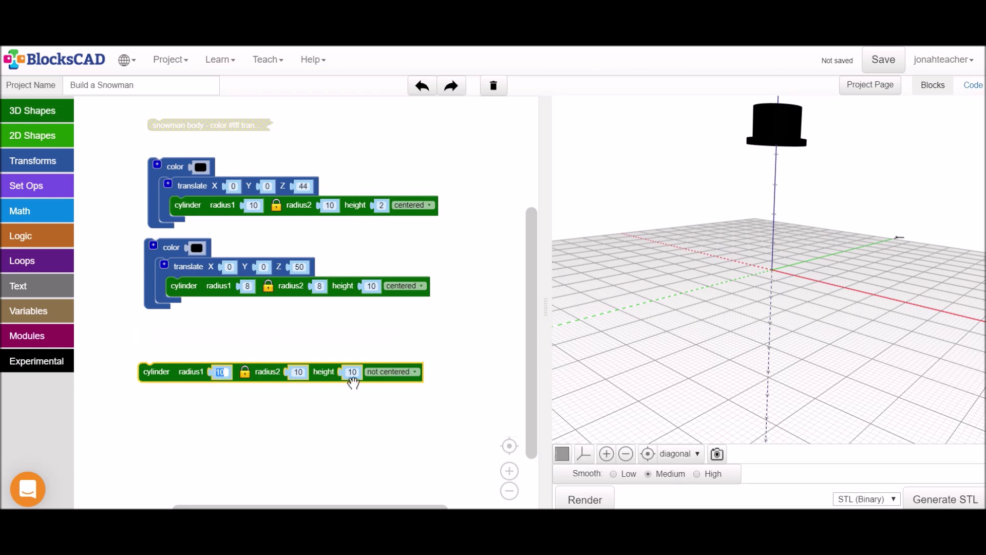
text(1)
click(341, 398)
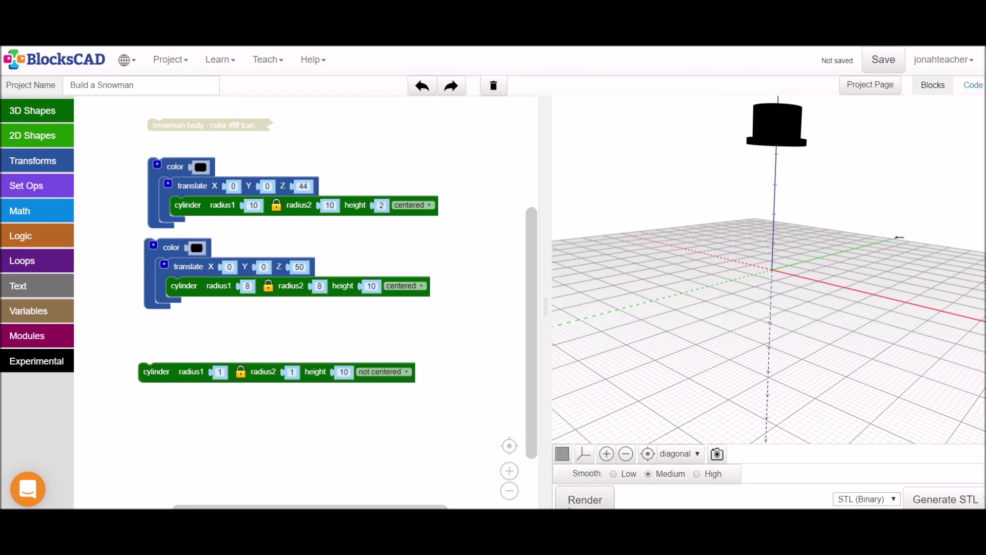
click(584, 500)
scroll(756, 265, up, 2)
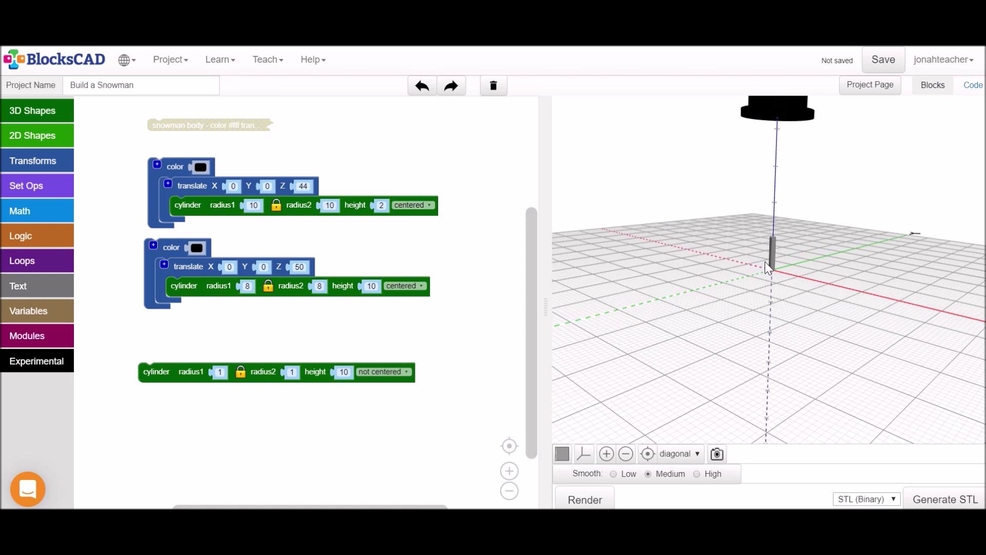
drag(768, 264, 765, 289)
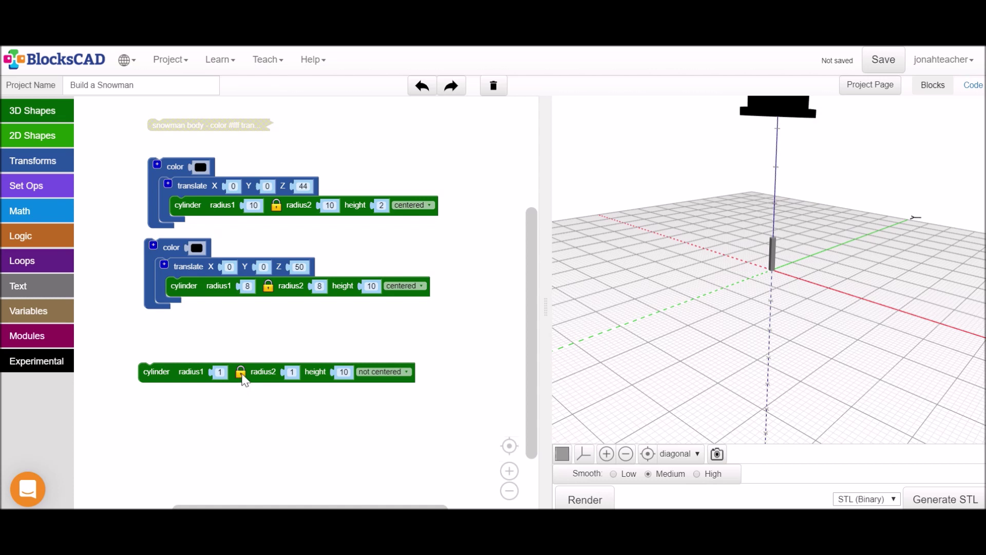
Unlock the cylinder's radii and set radius1 2, radius2 0 to render a cone.
click(241, 374)
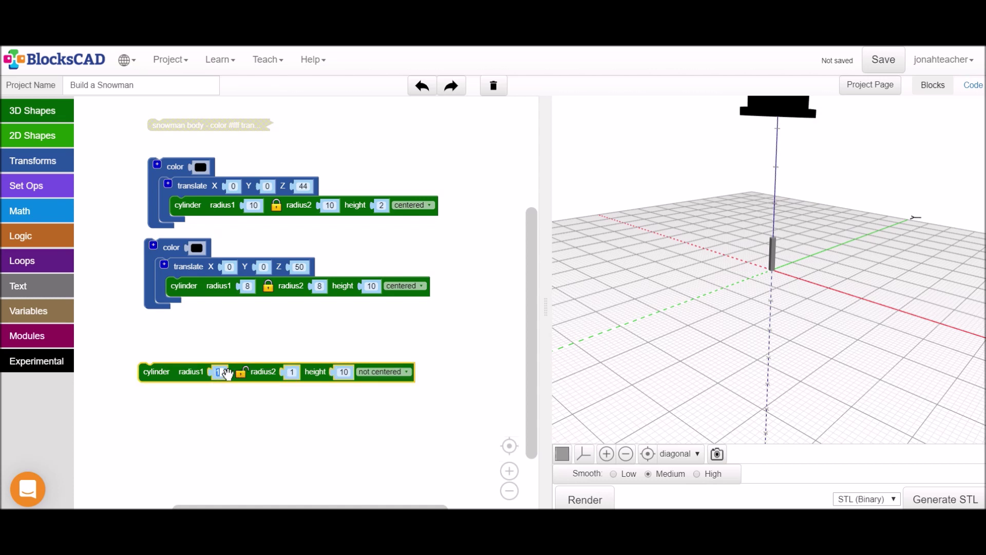
text(2)
click(294, 373)
text(0)
click(560, 489)
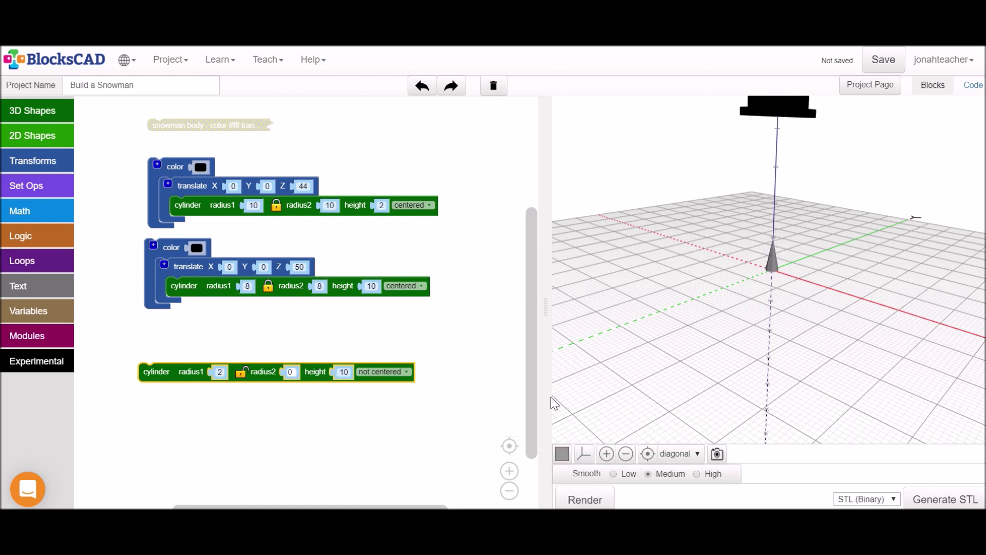
click(53, 159)
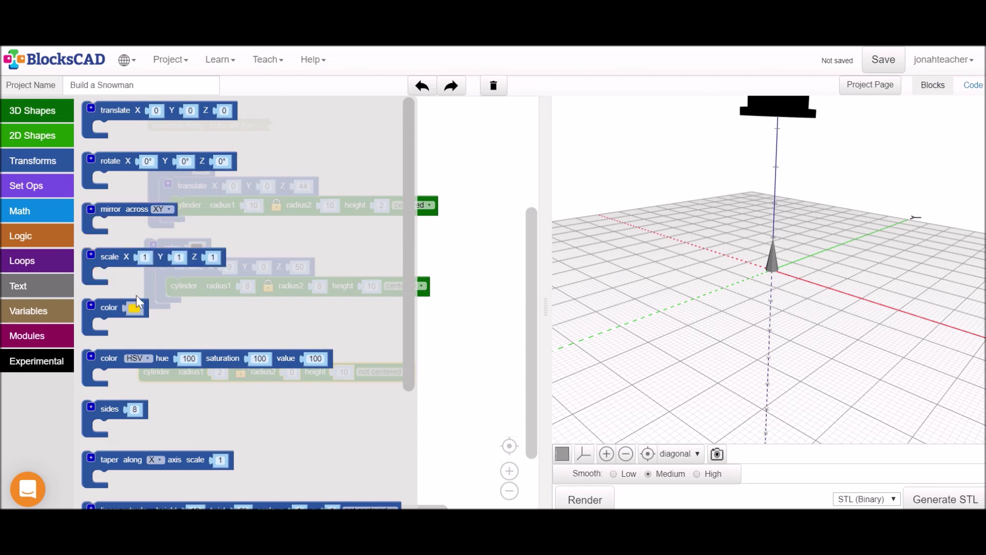
Wrap the cone in a color block set to orange.
drag(120, 309, 156, 348)
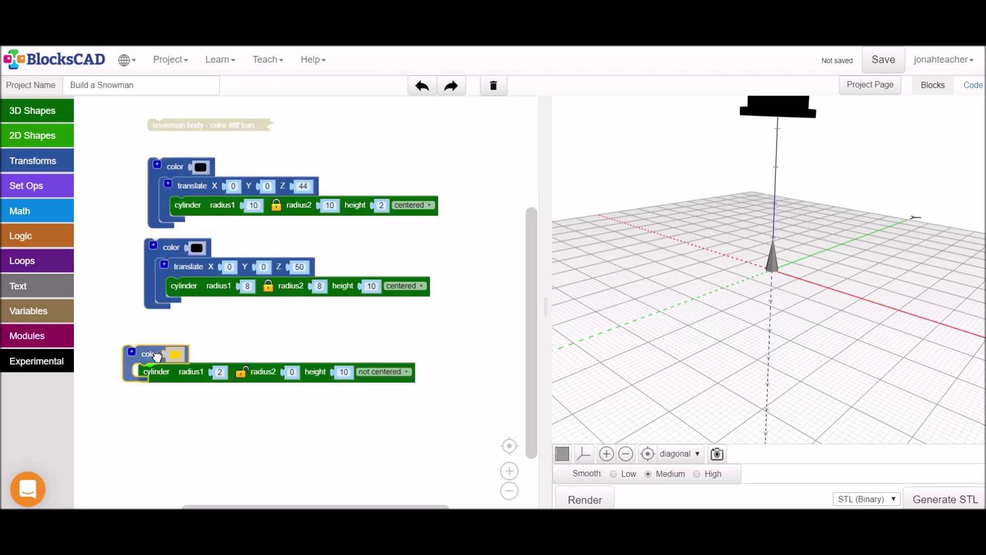
click(173, 353)
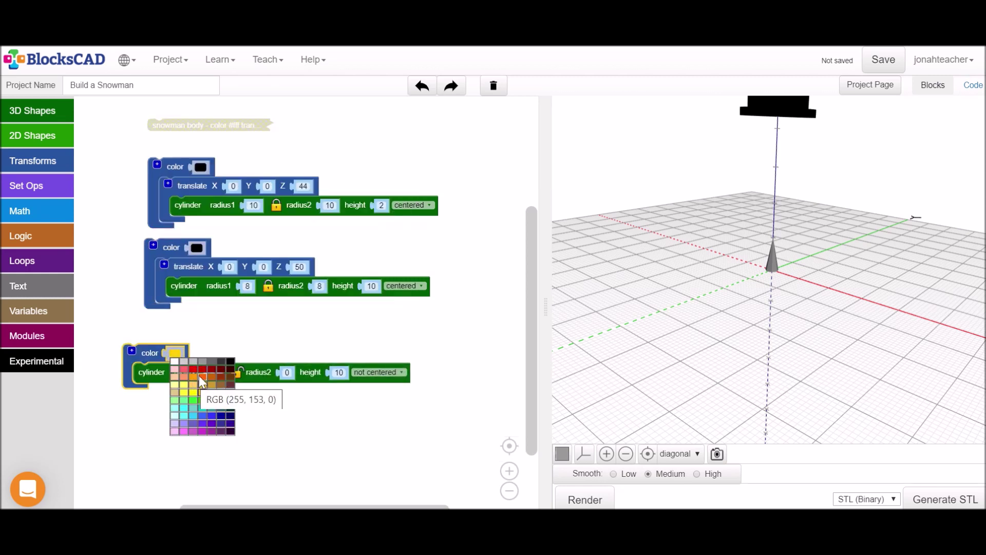
click(199, 376)
Wrap the orange cone in a rotate block with X 90° and render it.
click(43, 163)
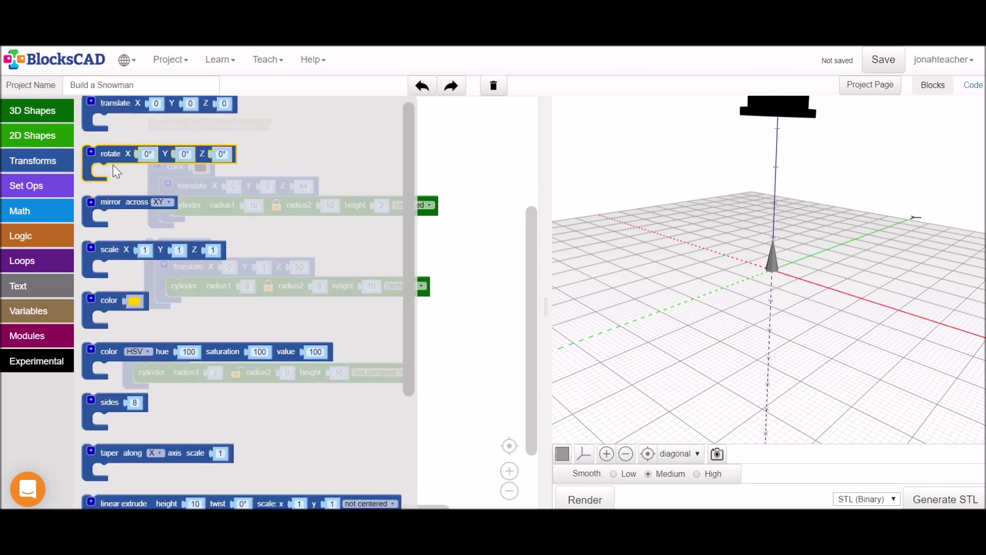
drag(114, 165, 157, 344)
drag(781, 377, 876, 329)
click(200, 356)
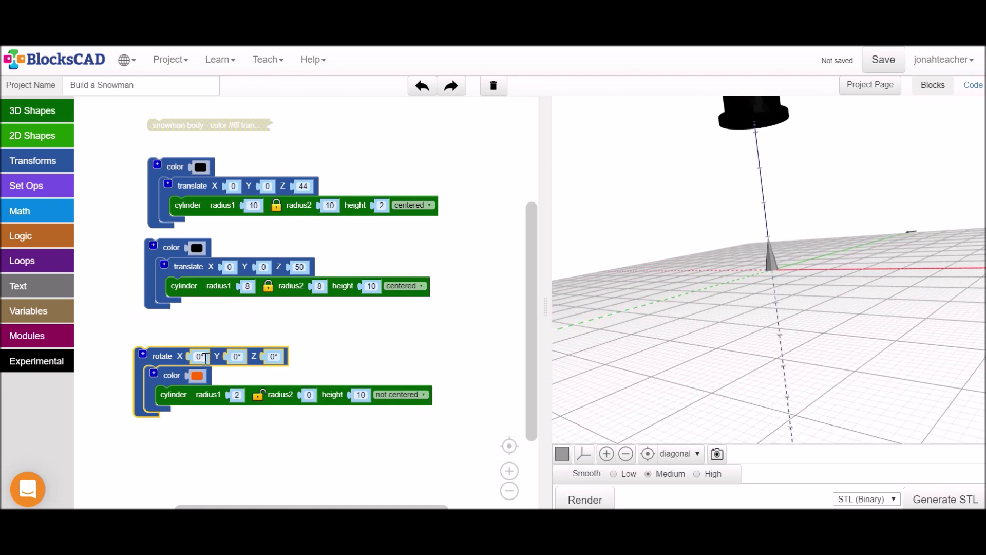
click(206, 372)
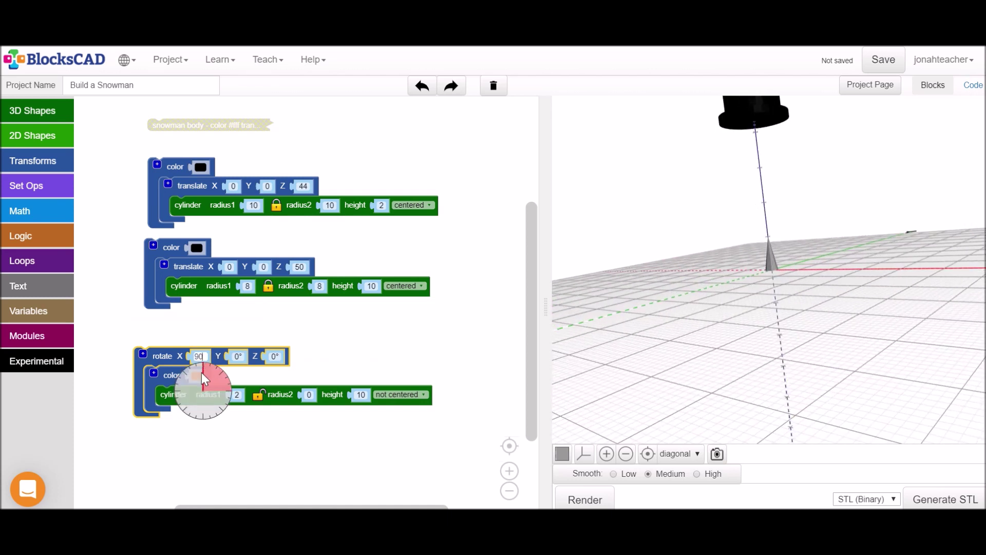
click(202, 372)
click(583, 500)
drag(665, 346, 786, 321)
click(371, 366)
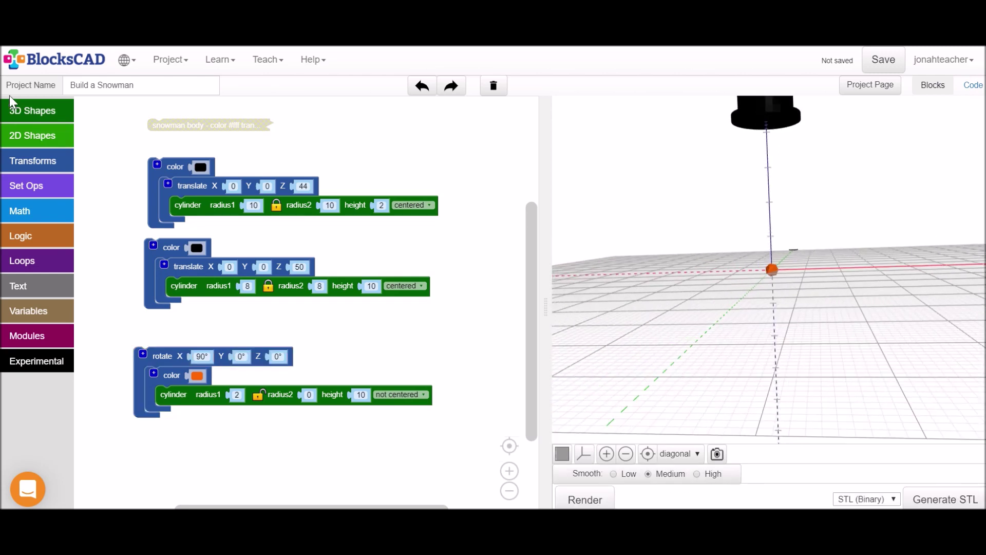
Wrap the rotated orange cone stack in a new translate block from Transforms.
click(30, 160)
drag(113, 129, 150, 371)
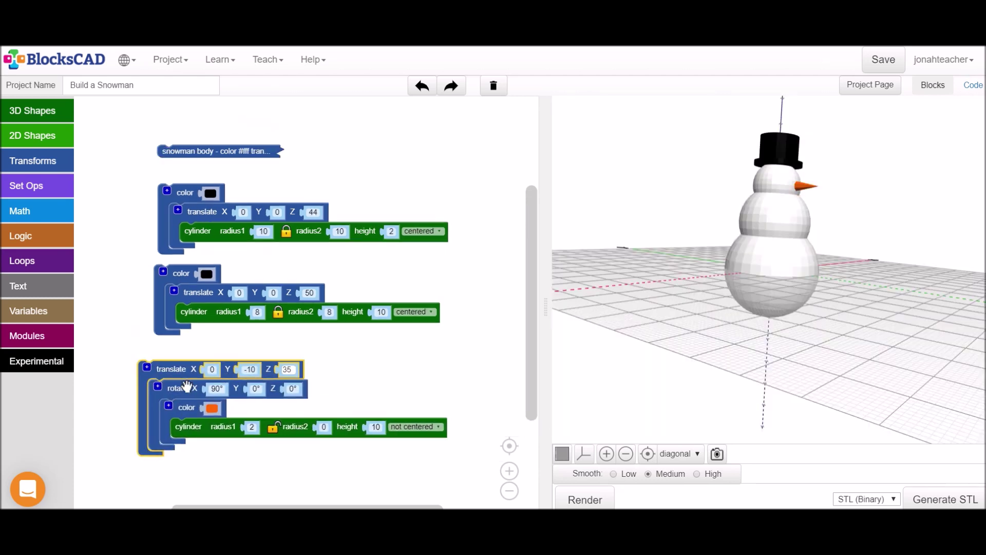
mouse_move(191, 396)
mouse_down()
mouse_move(230, 436)
mouse_move(174, 391)
mouse_move(183, 394)
mouse_up()
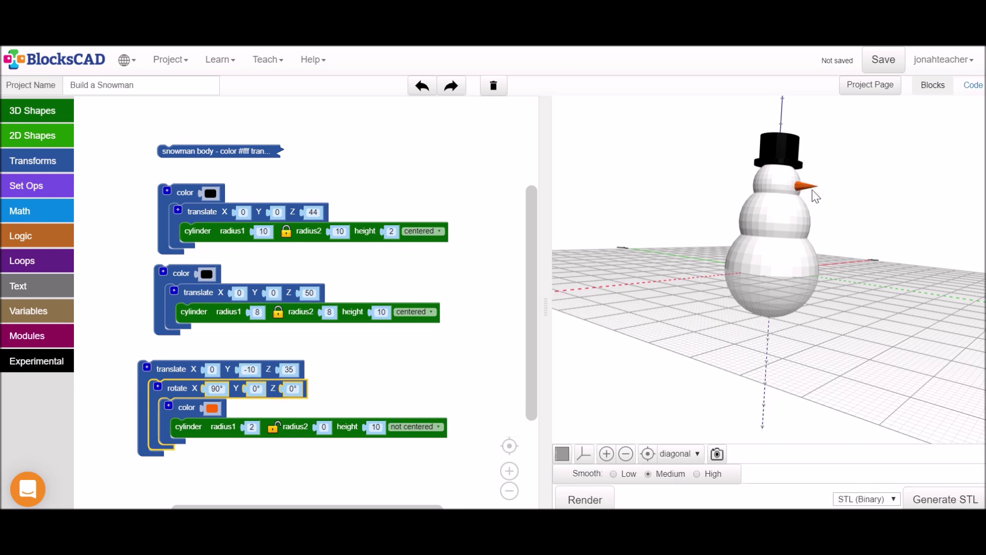
click(488, 196)
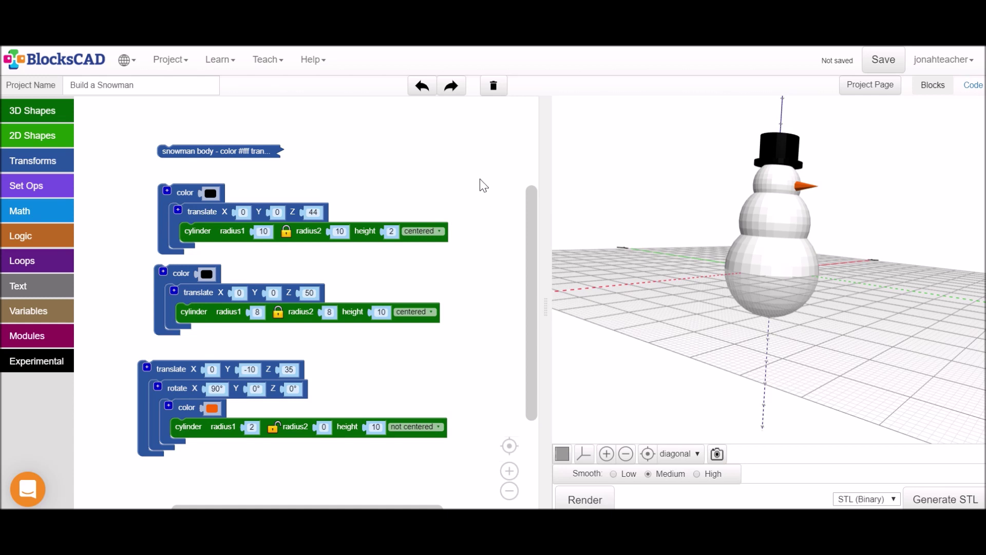